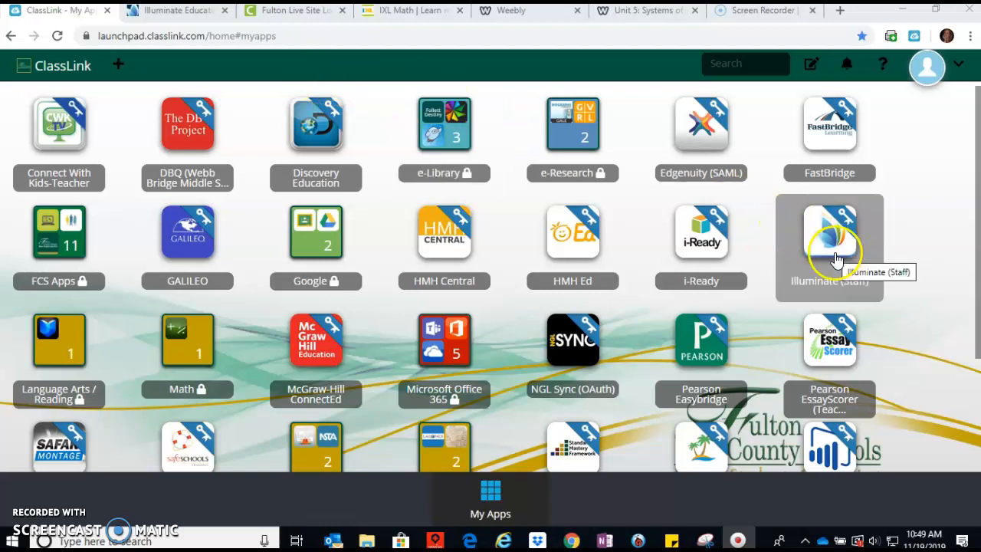
# - Switch to Illuminate Education and look over the home page tiles, including Live Proctoring
pyautogui.click(180, 17)
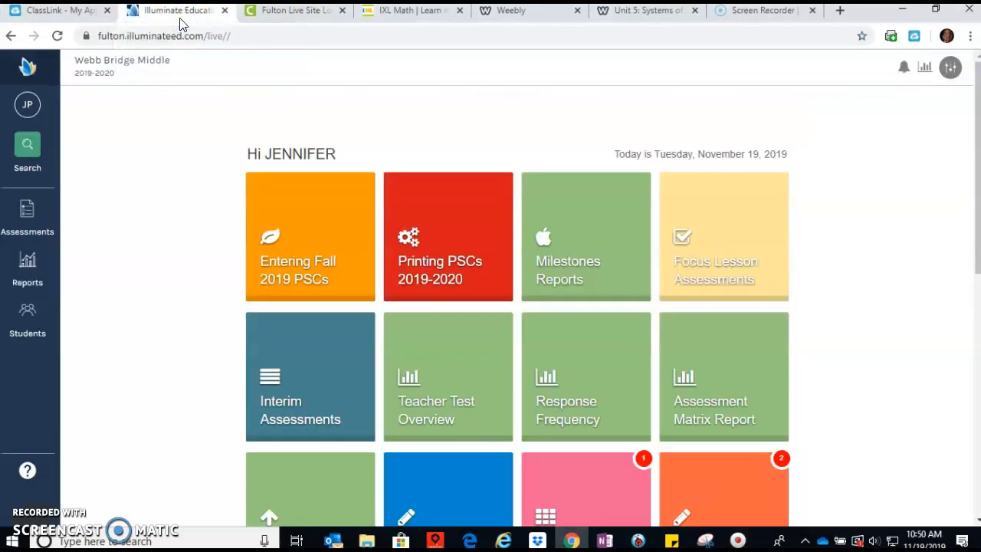
pyautogui.moveTo(978, 156); pyautogui.dragTo(979, 263)
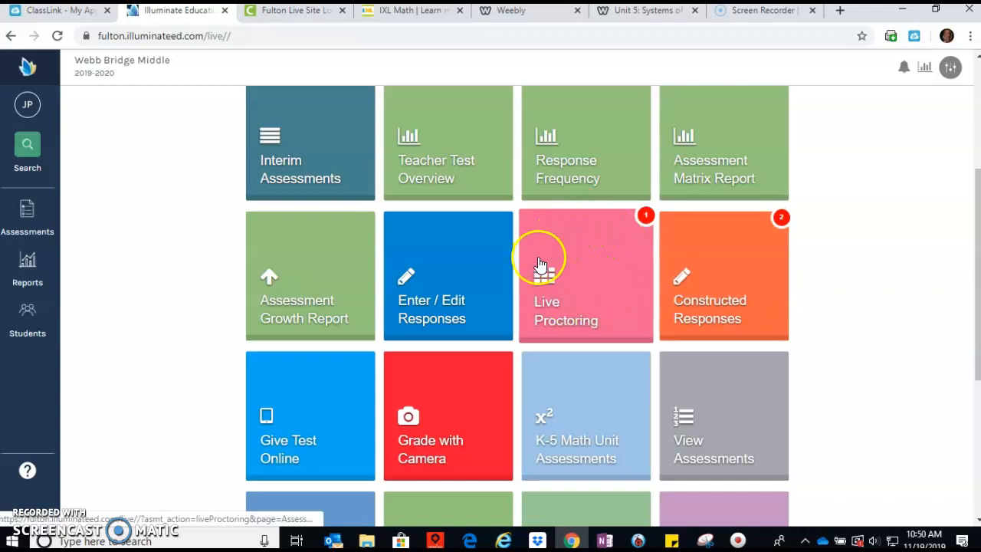
pyautogui.click(582, 261)
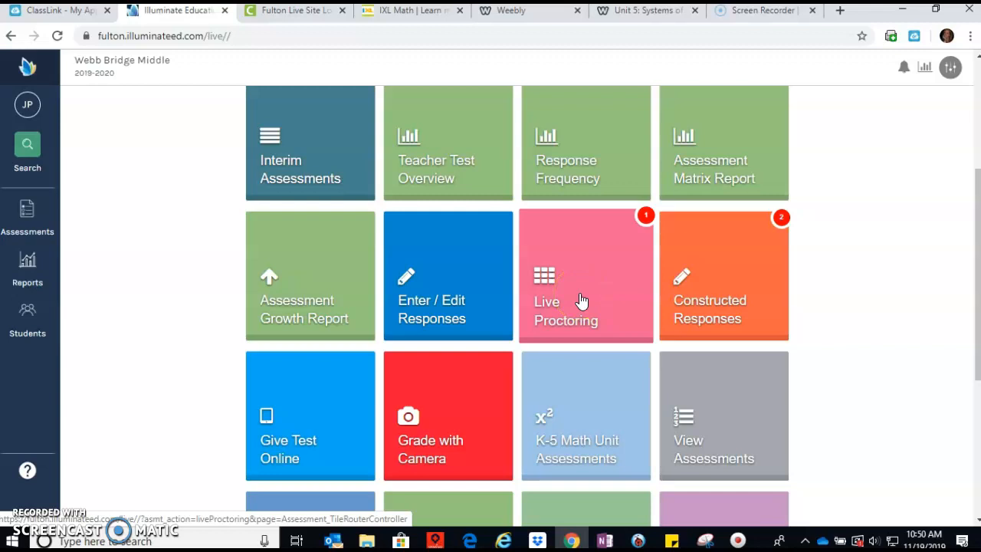
pyautogui.click(583, 295)
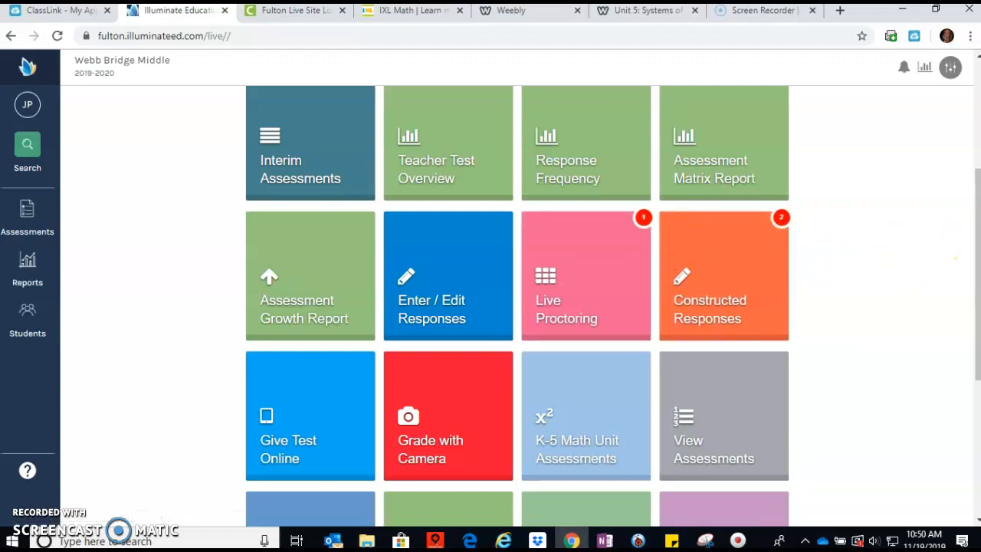
pyautogui.moveTo(974, 241); pyautogui.dragTo(970, 132)
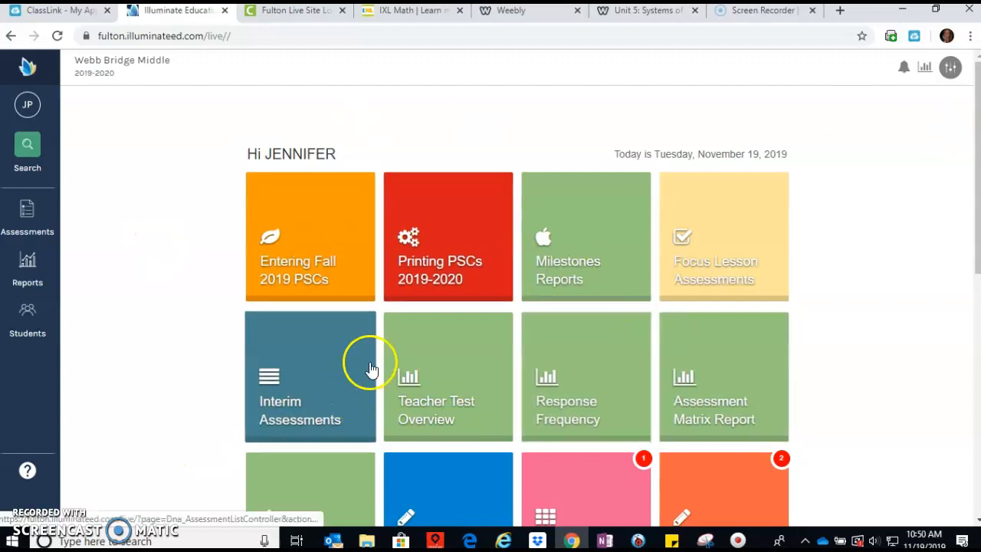
# - Start a new Item Bank assessment in Quick Mode
pyautogui.click(34, 225)
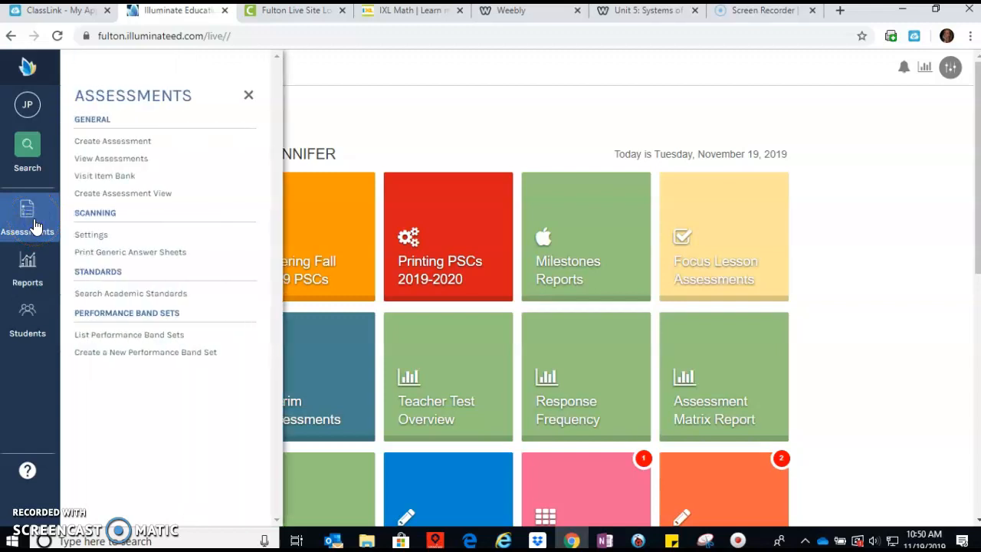
pyautogui.click(102, 143)
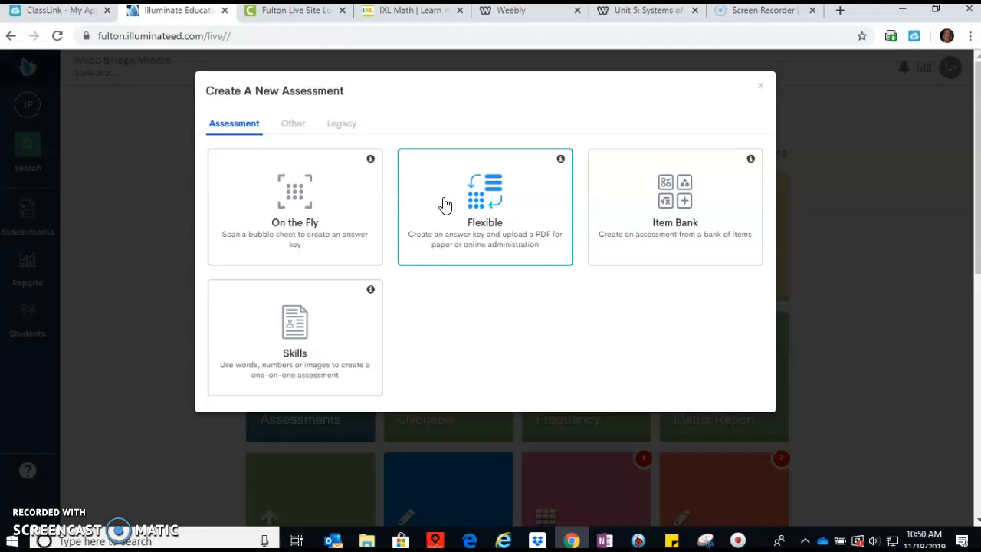
pyautogui.click(678, 203)
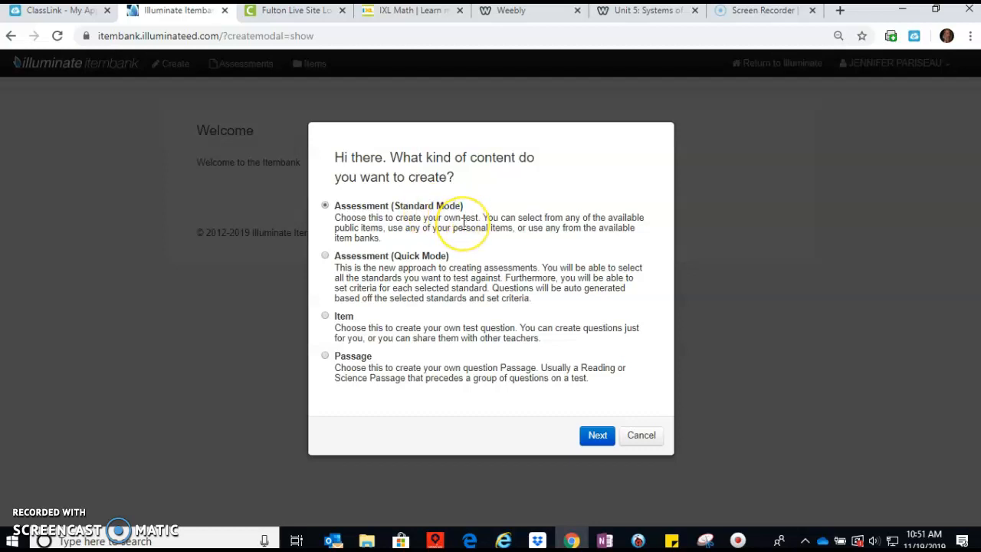
pyautogui.click(328, 258)
pyautogui.click(596, 435)
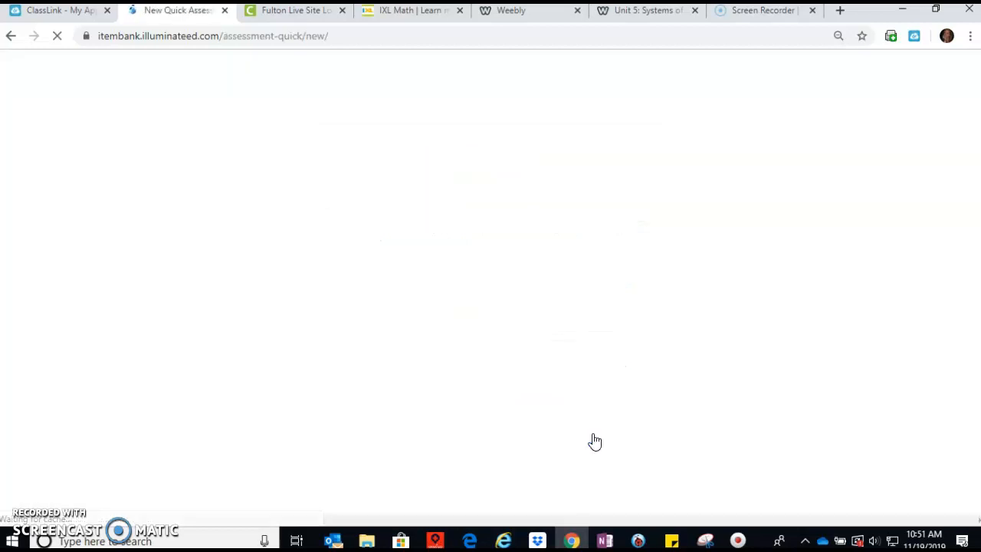
# - Name the quick assessment "Example Assessment for video - Unit 5 SOE substitution", leaving its description blank
pyautogui.click(307, 222)
pyautogui.click(292, 218)
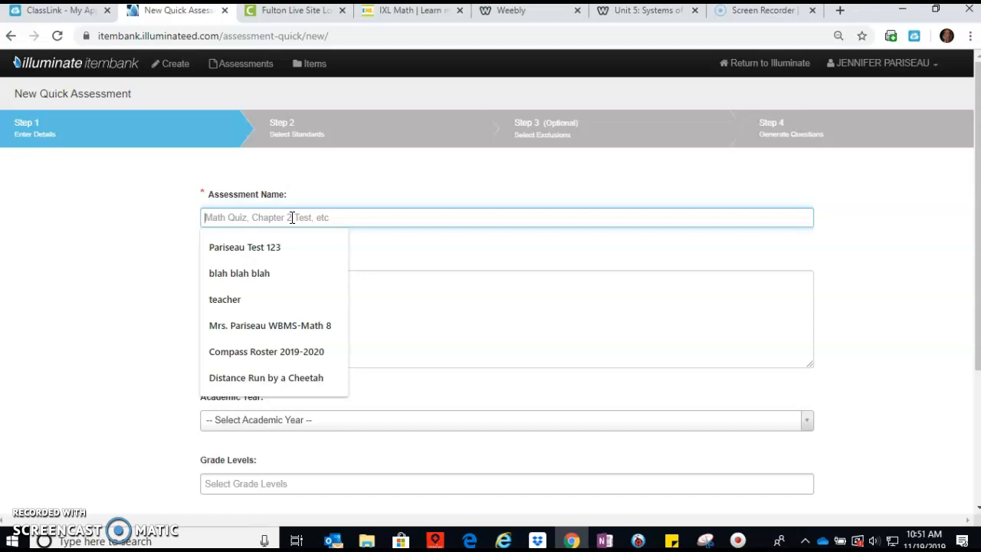
pyautogui.write('T')
pyautogui.press('BackSpace')
pyautogui.write('Exa')
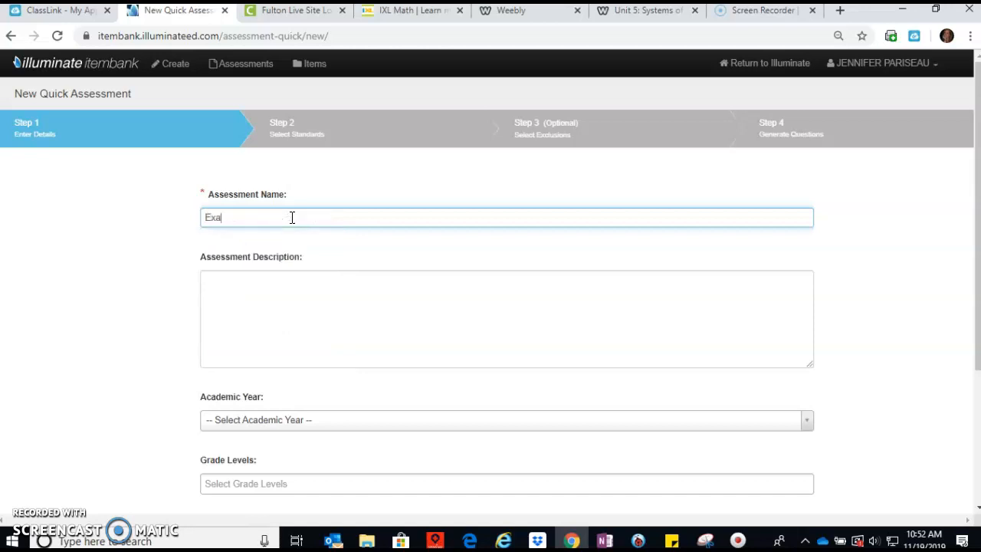
pyautogui.write('mple Assessment for video')
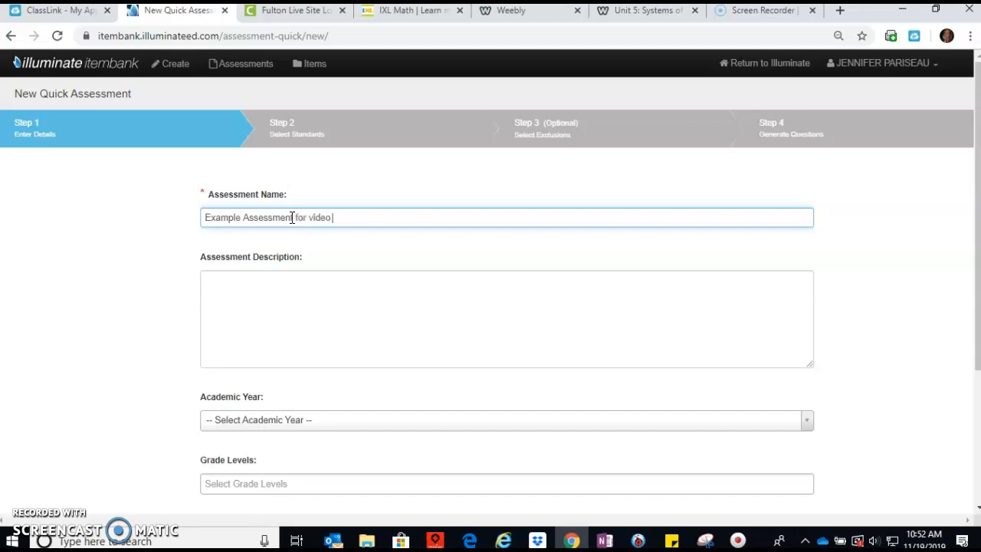
pyautogui.write(' - Unit 5 SOE substitution')
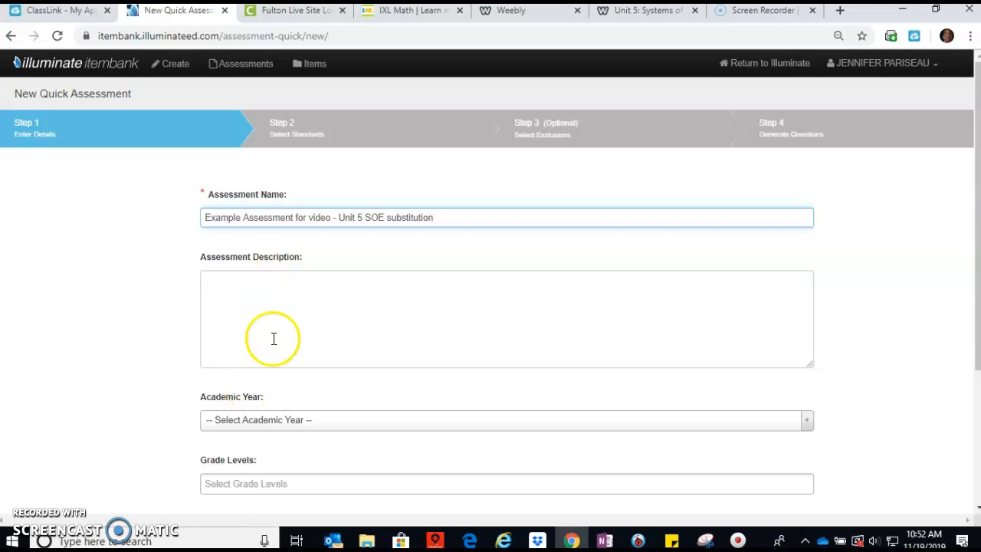
pyautogui.click(351, 316)
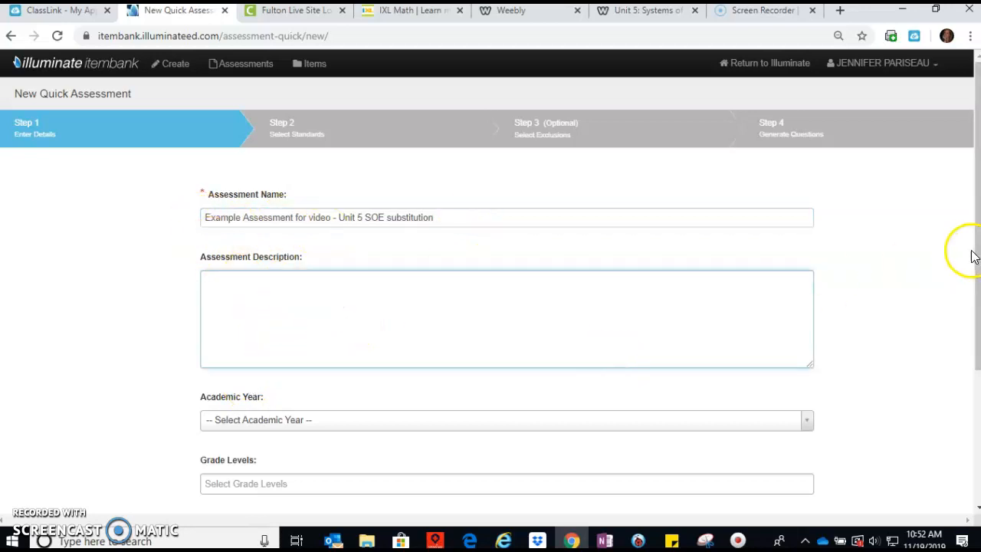
# - Set the academic year to 2019-2020 and add 8th Grade to the grade levels
pyautogui.moveTo(974, 255); pyautogui.dragTo(977, 324)
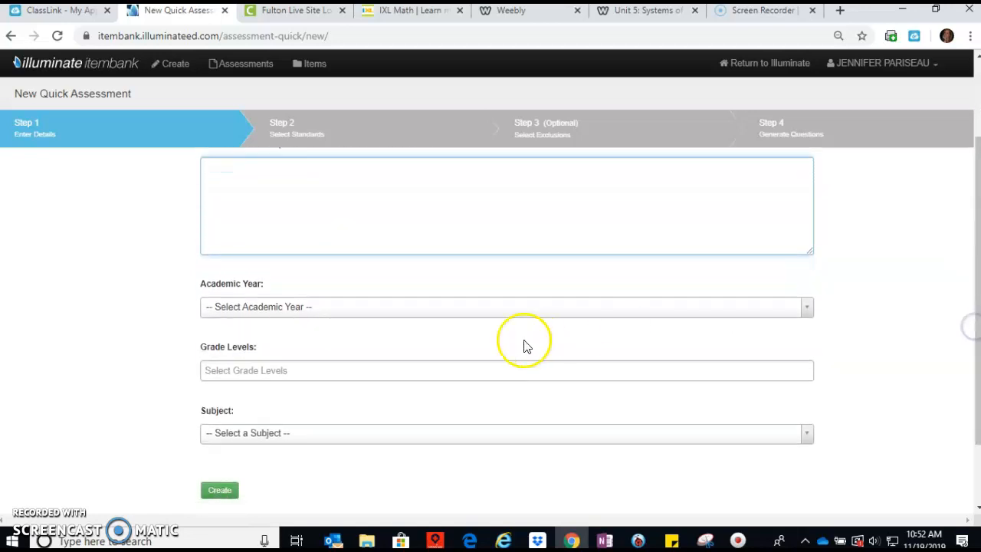
pyautogui.click(508, 311)
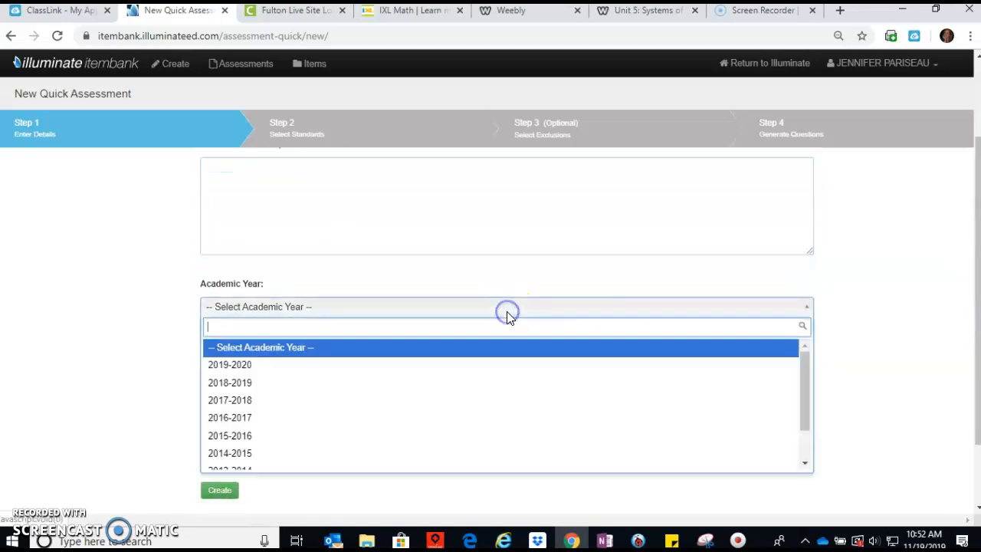
pyautogui.click(272, 367)
pyautogui.click(266, 372)
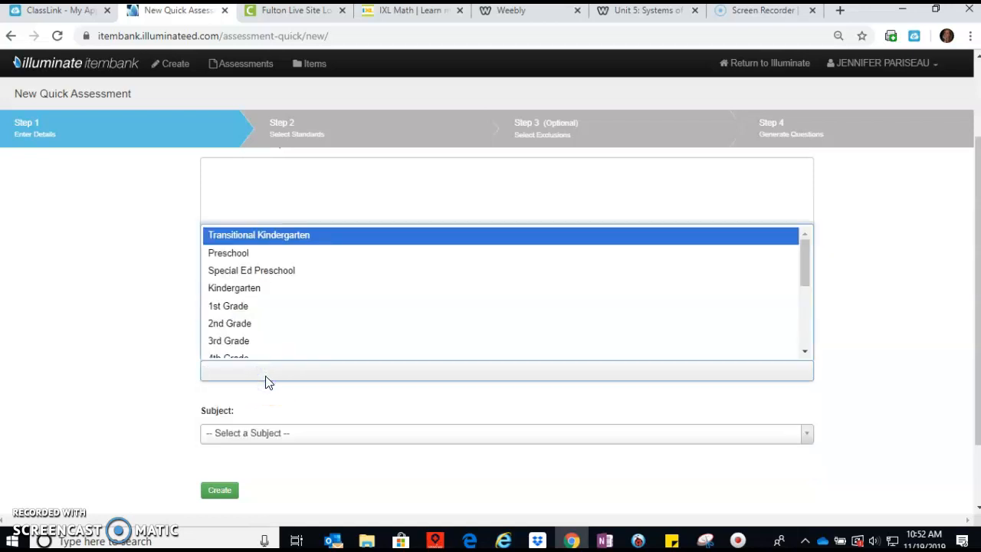
pyautogui.moveTo(809, 266); pyautogui.dragTo(804, 342)
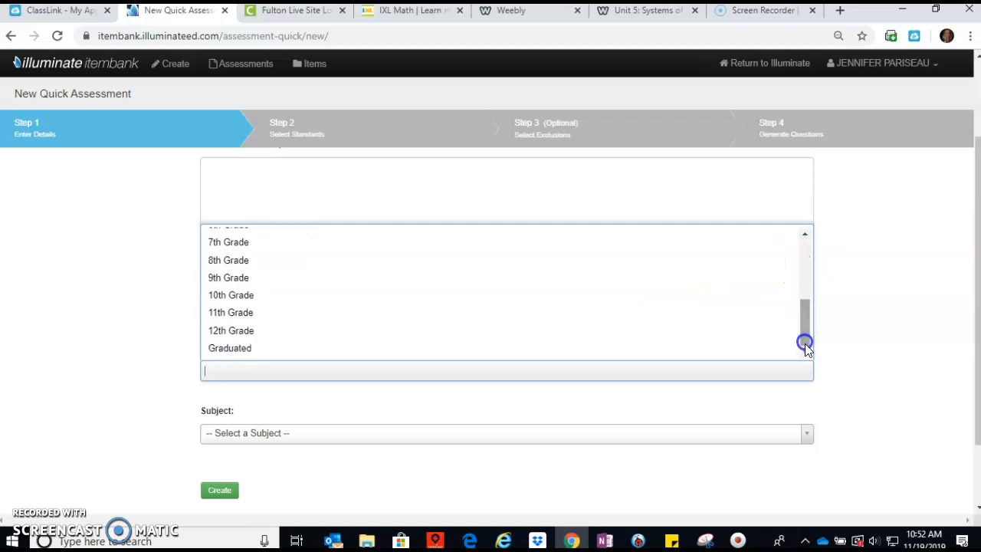
pyautogui.click(238, 260)
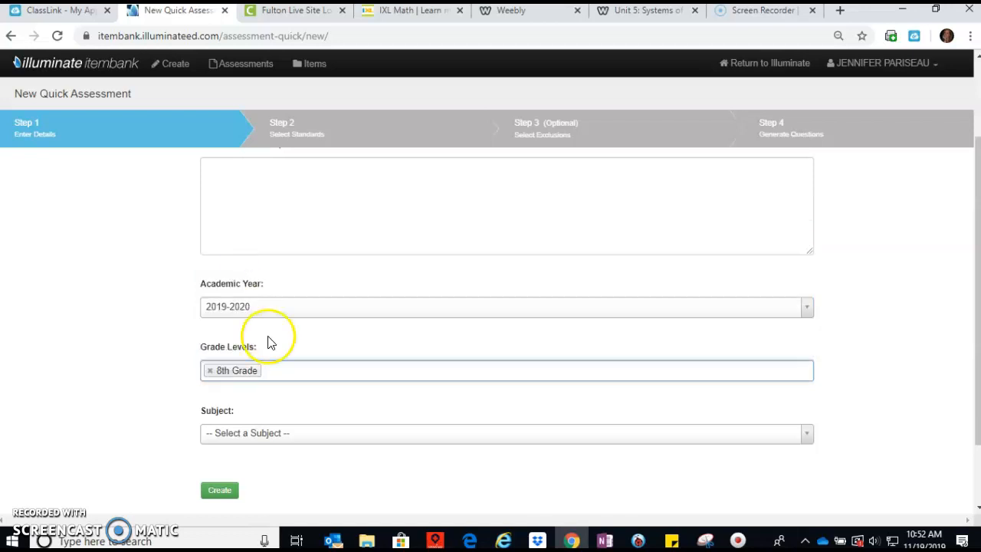
# - Add 7th Grade and 6th Grade to the assessment's grade levels
pyautogui.click(287, 373)
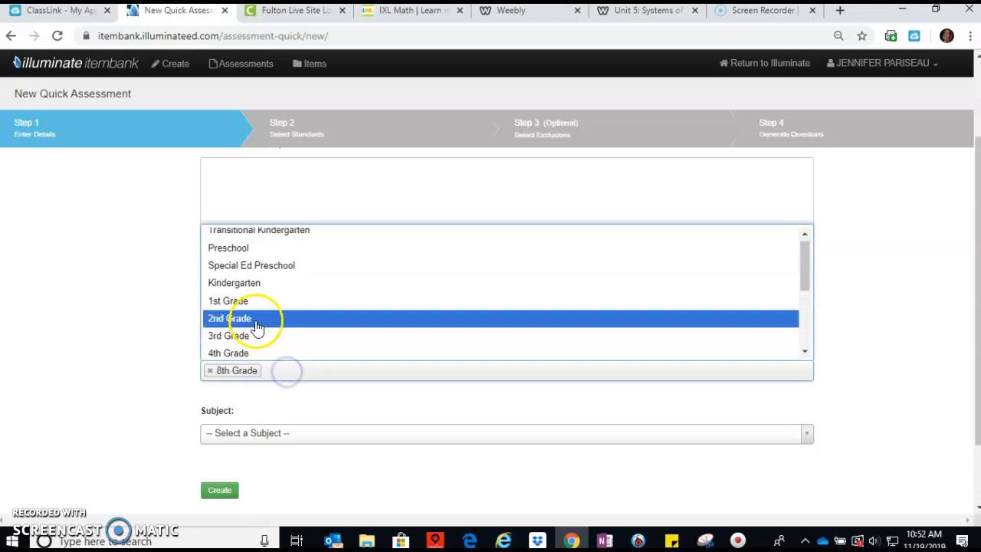
pyautogui.moveTo(810, 280); pyautogui.dragTo(806, 335)
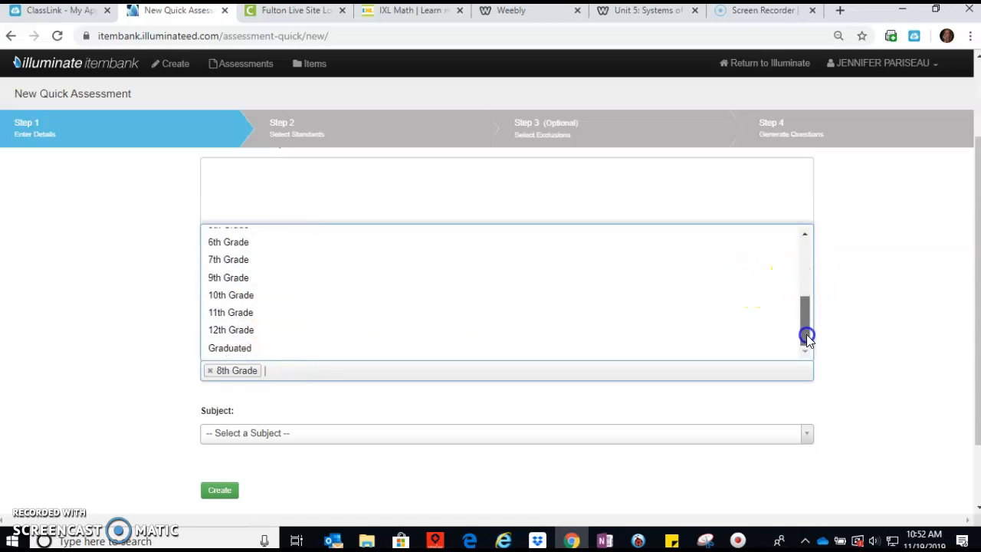
pyautogui.click(280, 265)
pyautogui.click(394, 371)
pyautogui.moveTo(810, 267); pyautogui.dragTo(812, 331)
pyautogui.click(244, 254)
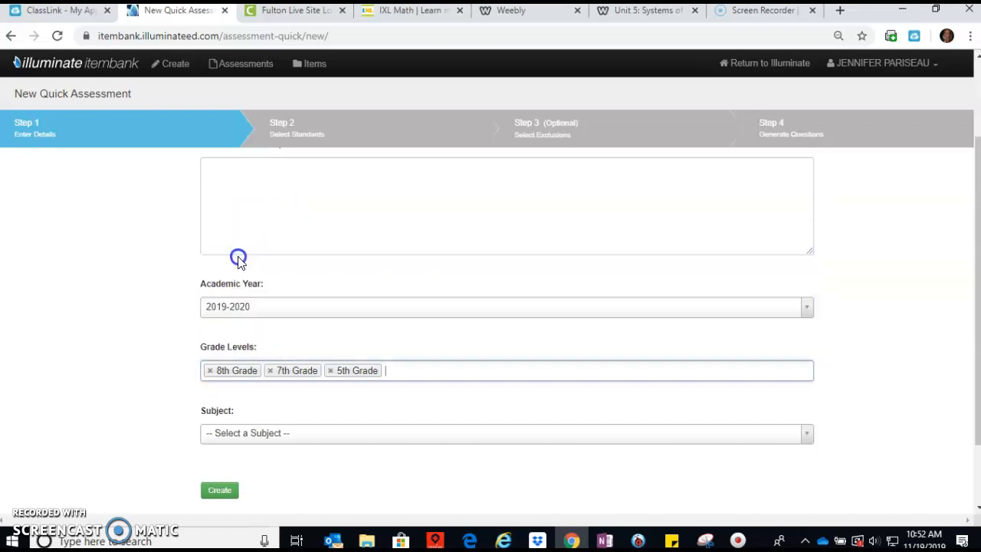
pyautogui.click(331, 376)
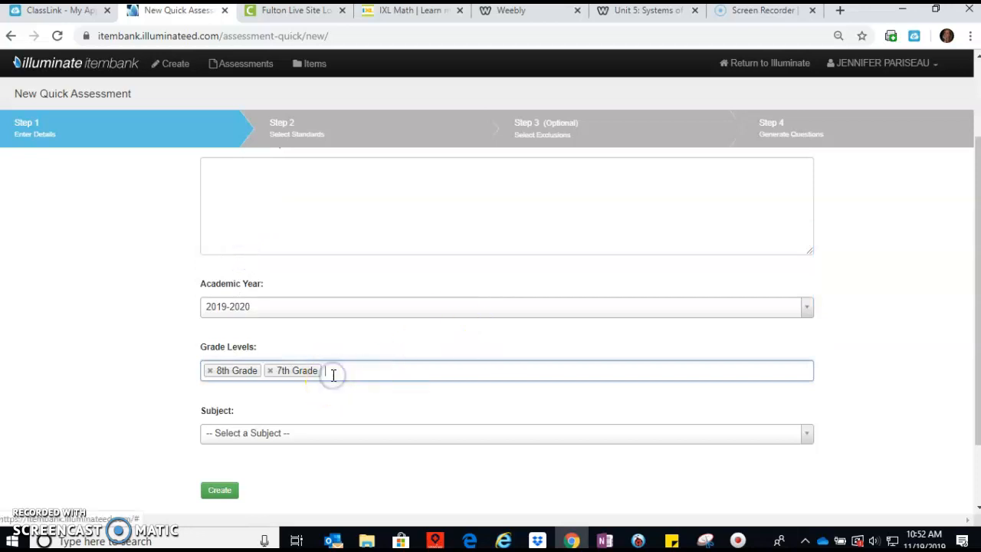
pyautogui.click(759, 371)
pyautogui.moveTo(806, 279); pyautogui.dragTo(806, 328)
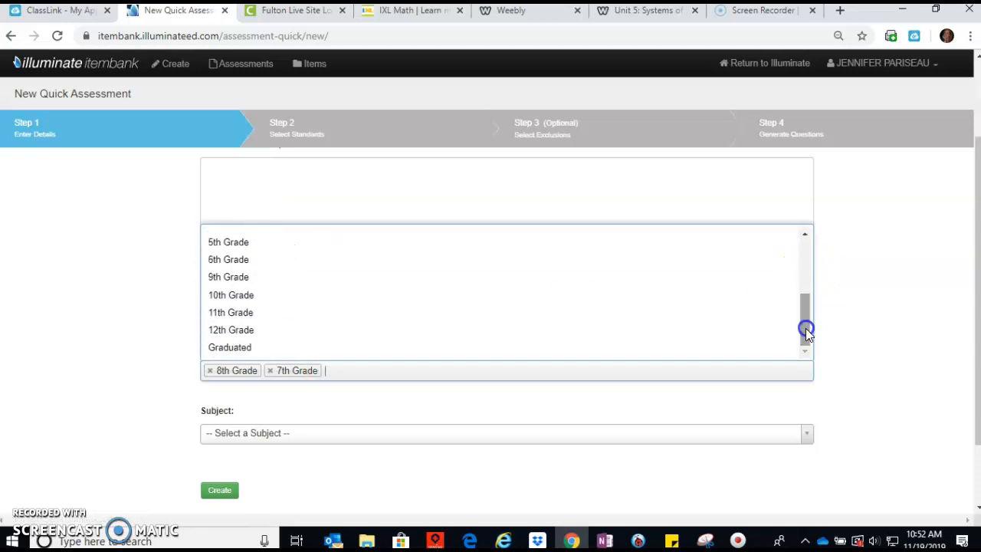
pyautogui.click(253, 259)
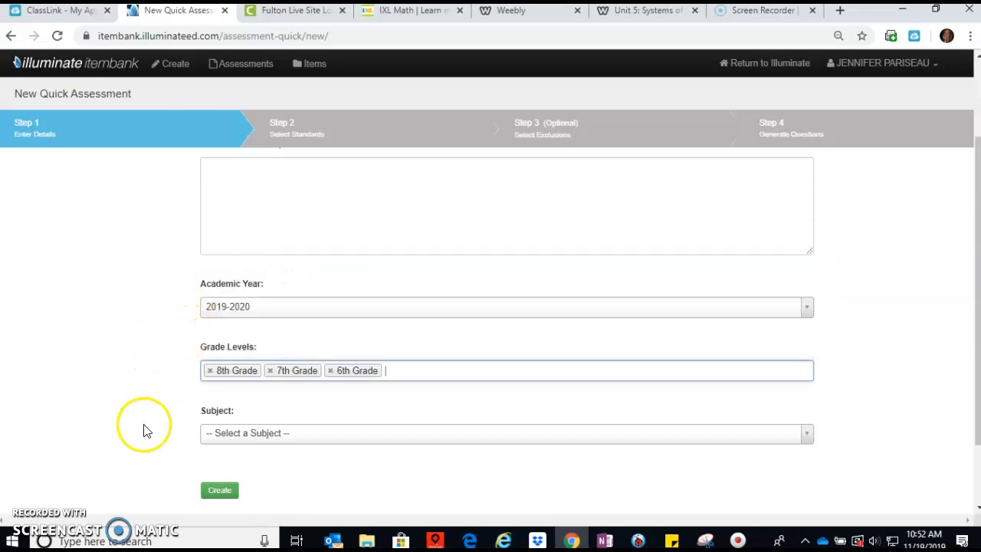
# - Set the subject to Mathematics and create the assessment
pyautogui.click(240, 441)
pyautogui.click(234, 342)
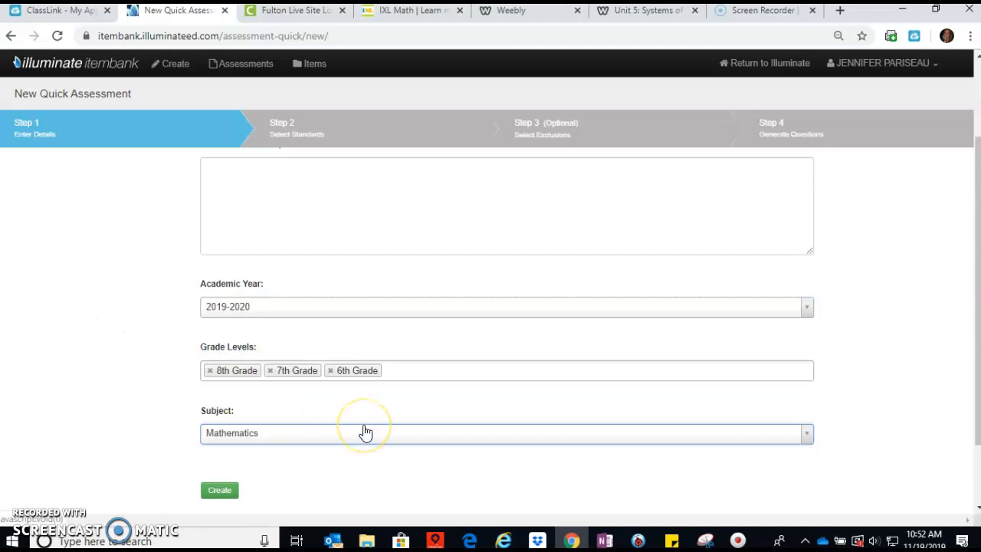
pyautogui.click(222, 495)
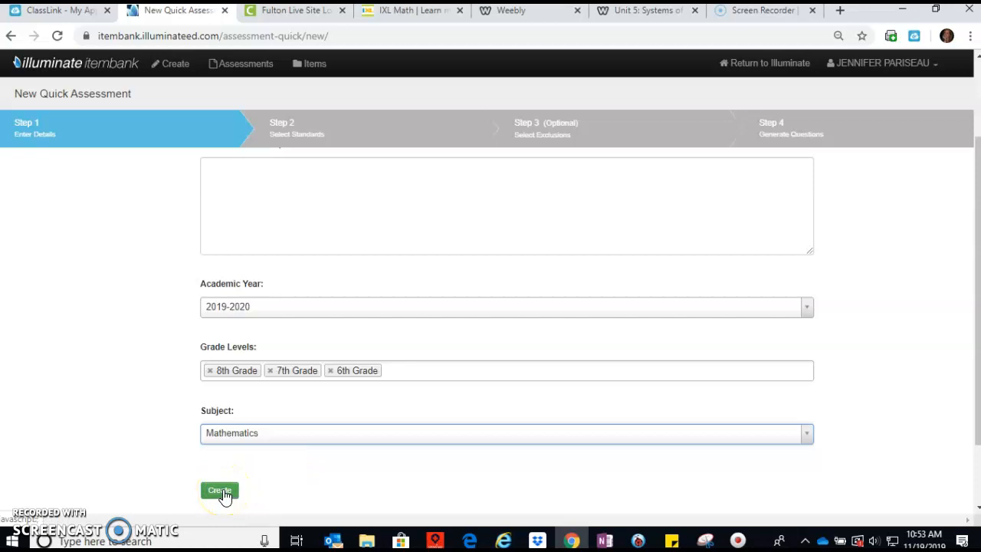
pyautogui.click(225, 494)
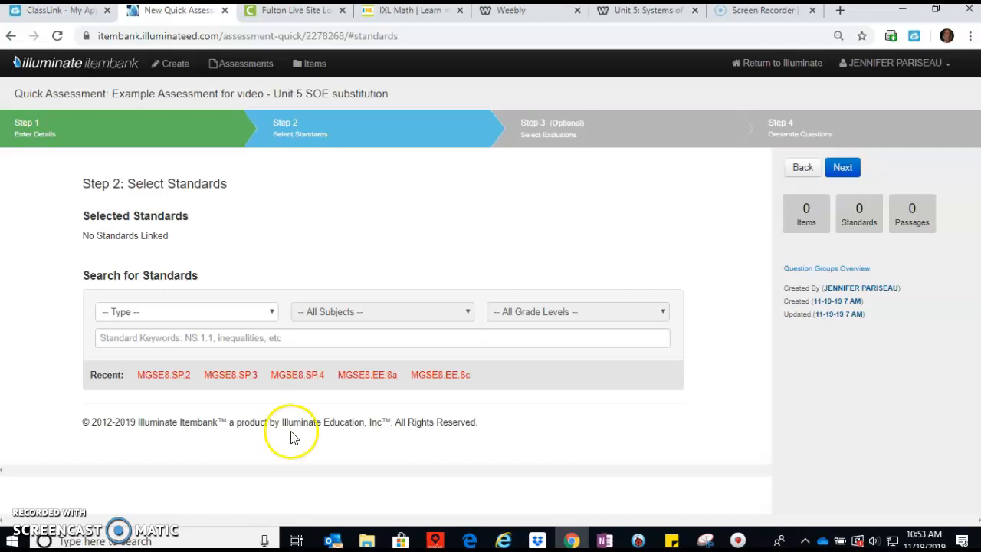
# - Filter the standards search to the Georgia Standards of Excellence type and the Mathematics (2018) subject
pyautogui.click(249, 314)
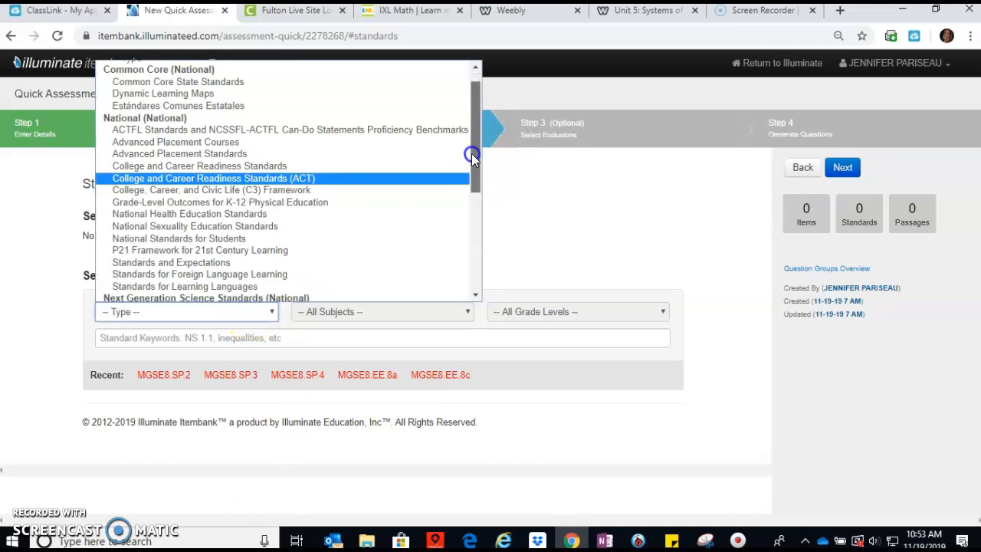
pyautogui.click(476, 292)
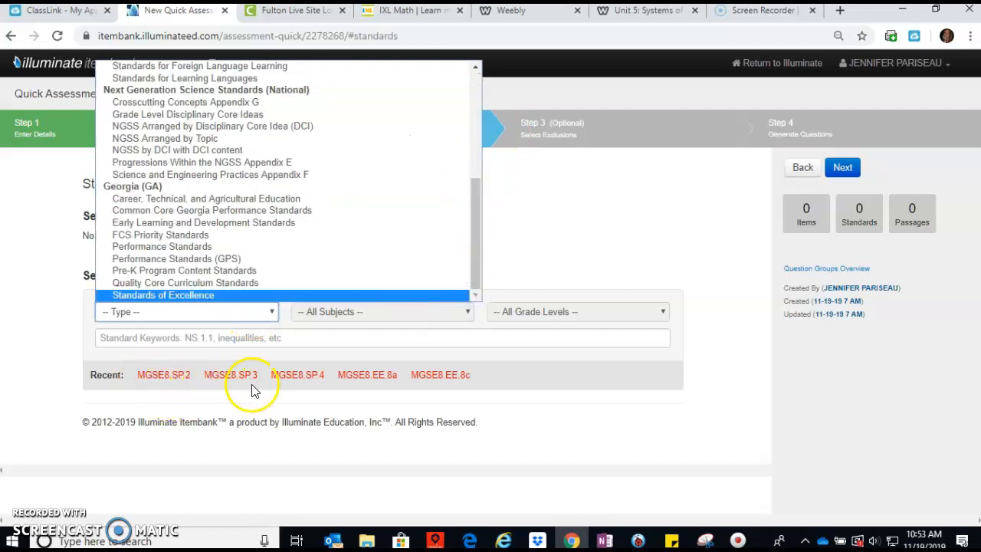
pyautogui.click(170, 296)
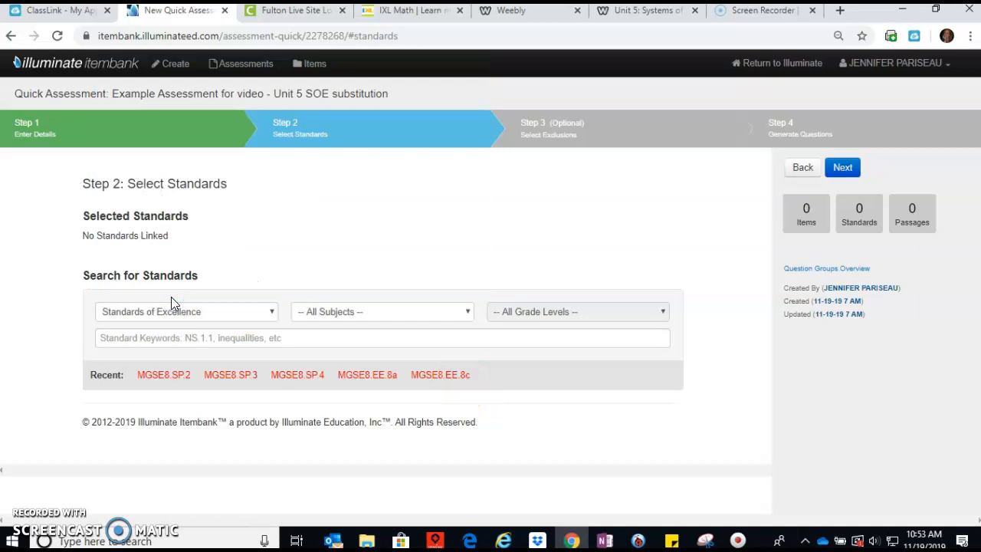
pyautogui.click(308, 313)
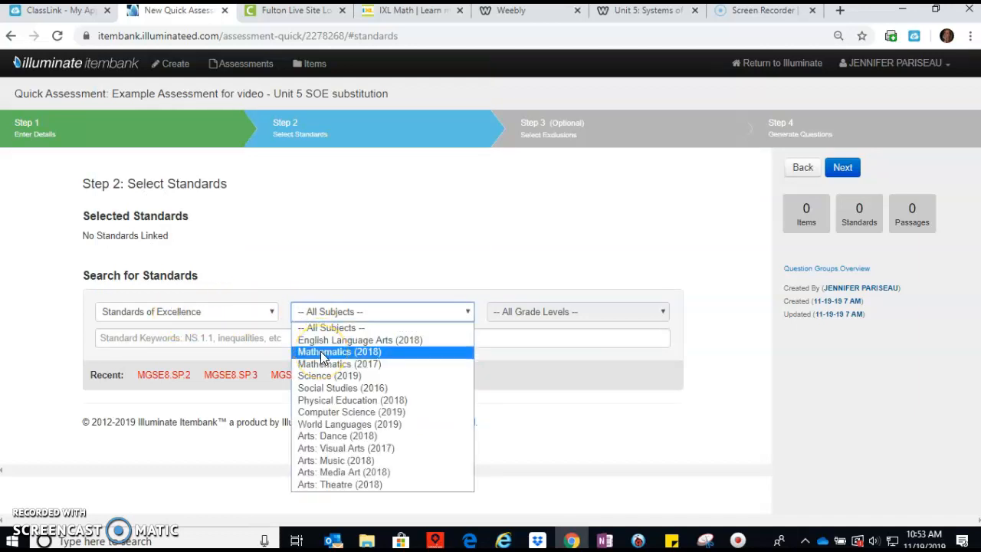
pyautogui.click(380, 357)
pyautogui.click(381, 357)
# - Limit the standards search to the Grade 8 level
pyautogui.click(528, 318)
pyautogui.moveTo(724, 157); pyautogui.dragTo(727, 310)
pyautogui.moveTo(724, 227); pyautogui.dragTo(722, 157)
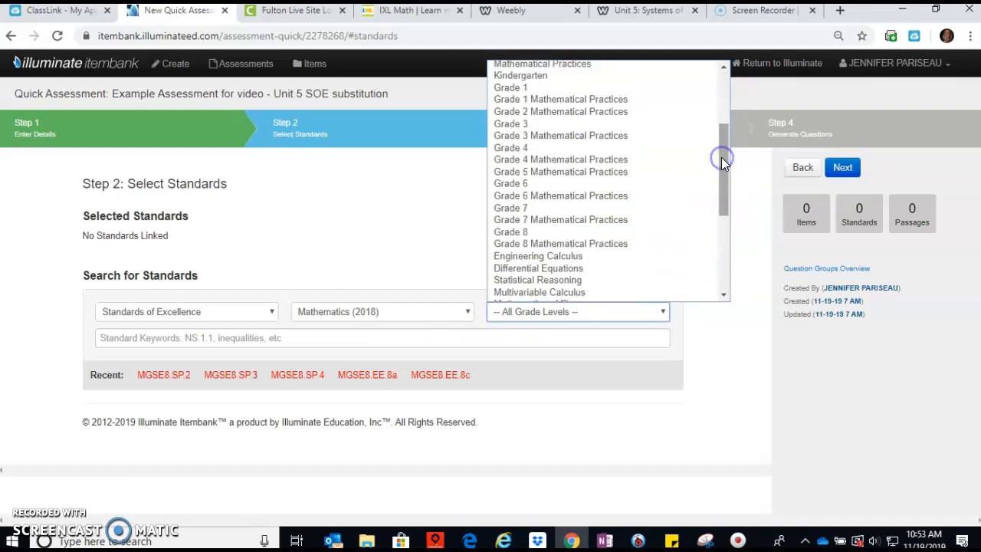
pyautogui.click(537, 238)
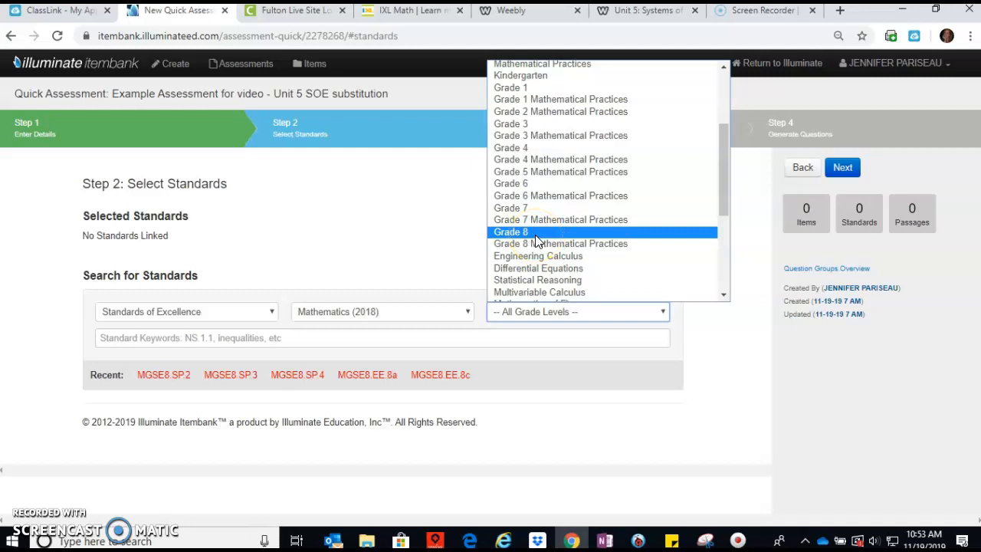
pyautogui.click(535, 238)
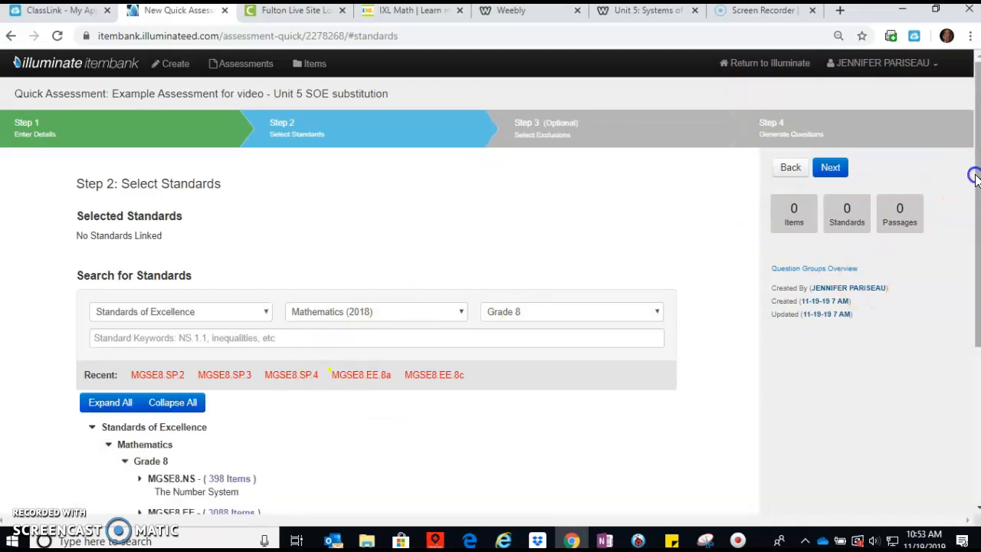
# - Link standards MGSE8.EE.8b and MGSE8.EE.8c from the Grade 8 Expressions and Equations group on simultaneous linear equations
pyautogui.scroll(-2, 974, 181)
pyautogui.scroll(-1, 491, 330)
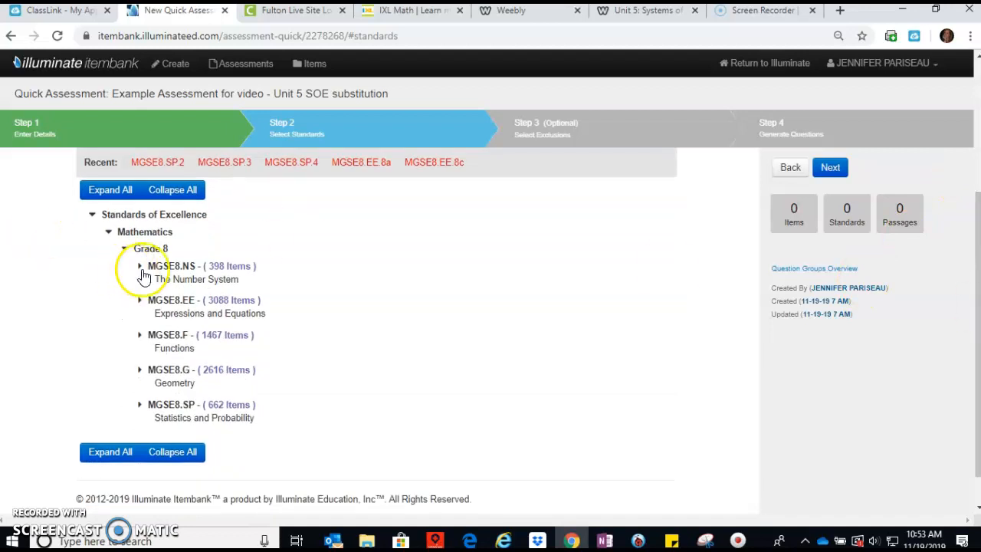
pyautogui.click(141, 301)
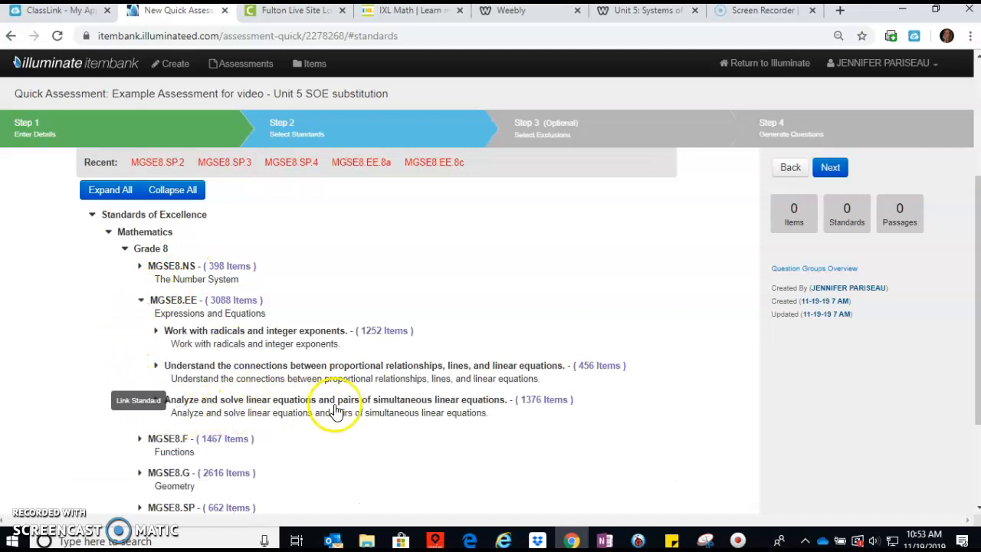
pyautogui.click(156, 399)
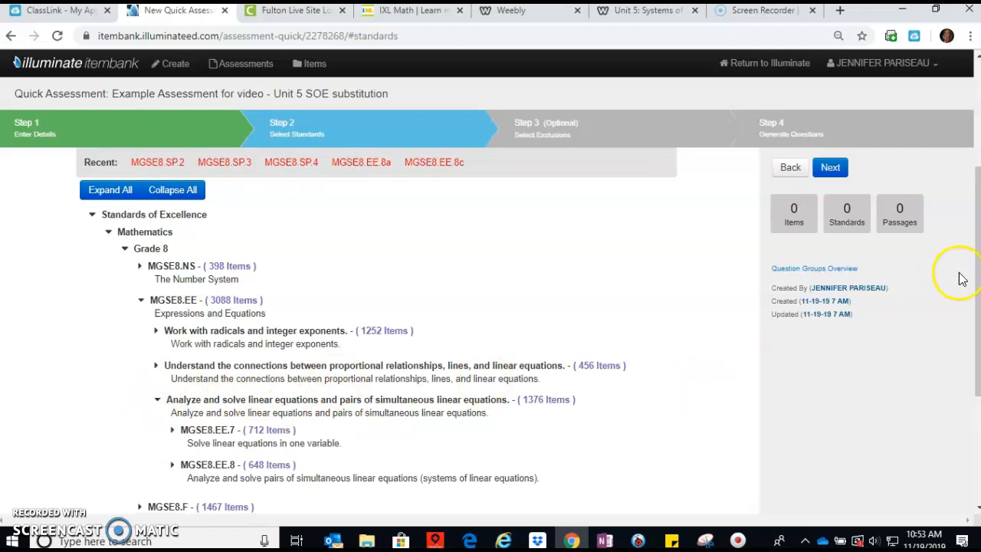
pyautogui.moveTo(978, 274); pyautogui.dragTo(977, 360)
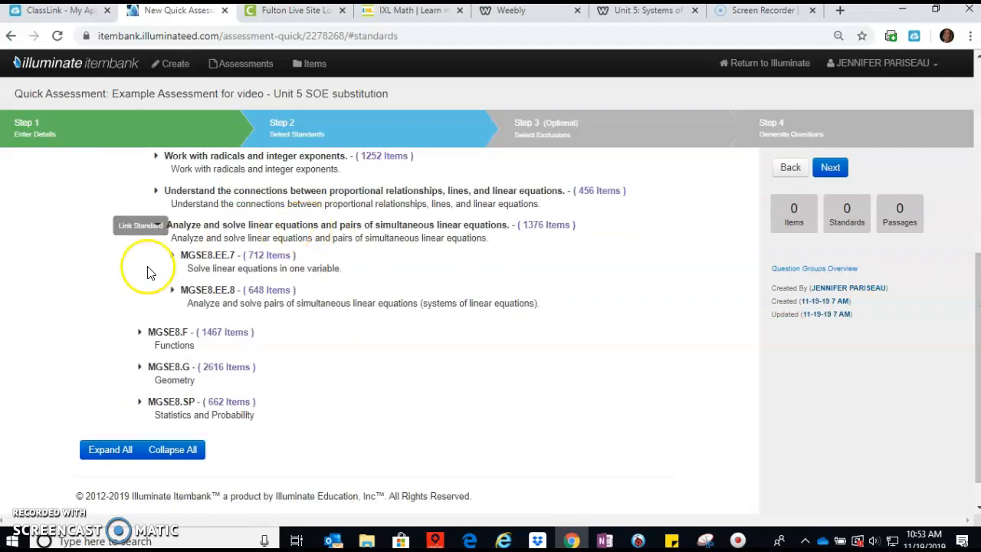
pyautogui.click(172, 292)
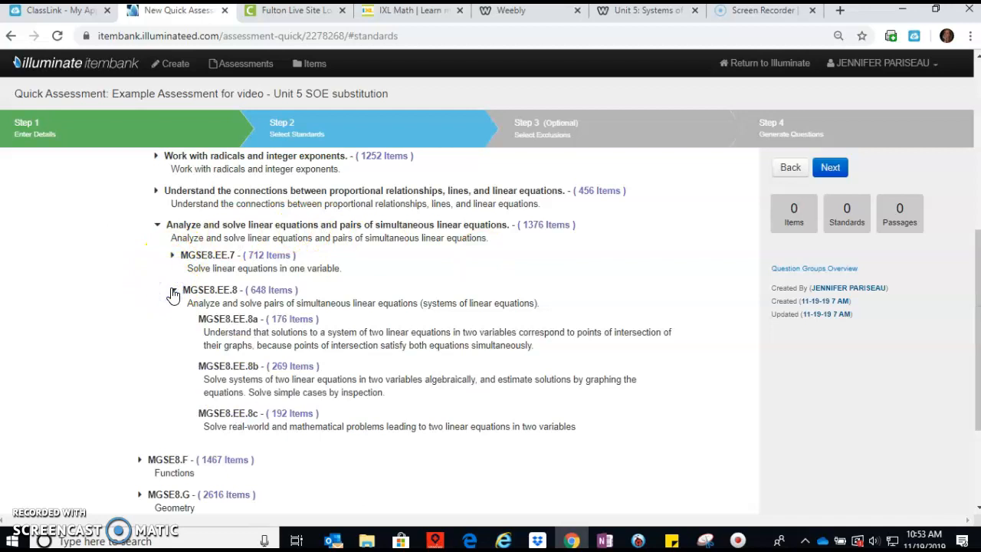
pyautogui.click(303, 374)
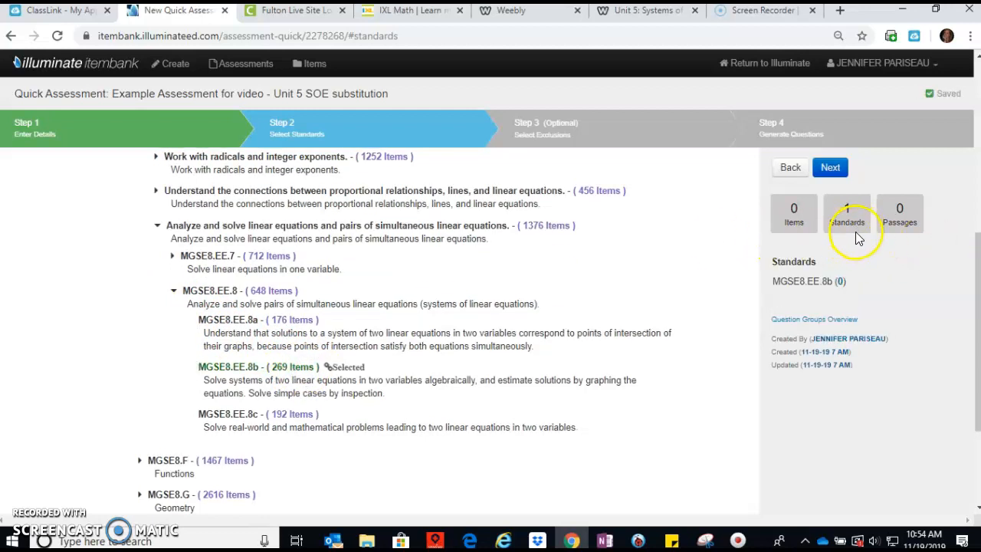
pyautogui.click(294, 419)
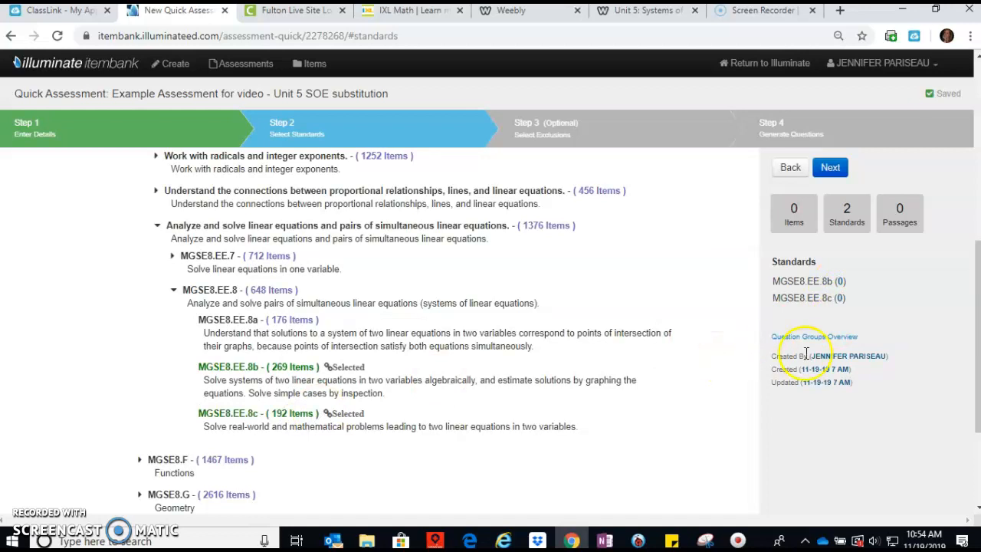
# - Set the number of questions to 4 for MGSE8.EE.8b and 1 for MGSE8.EE.8c
pyautogui.moveTo(974, 354); pyautogui.dragTo(965, 175)
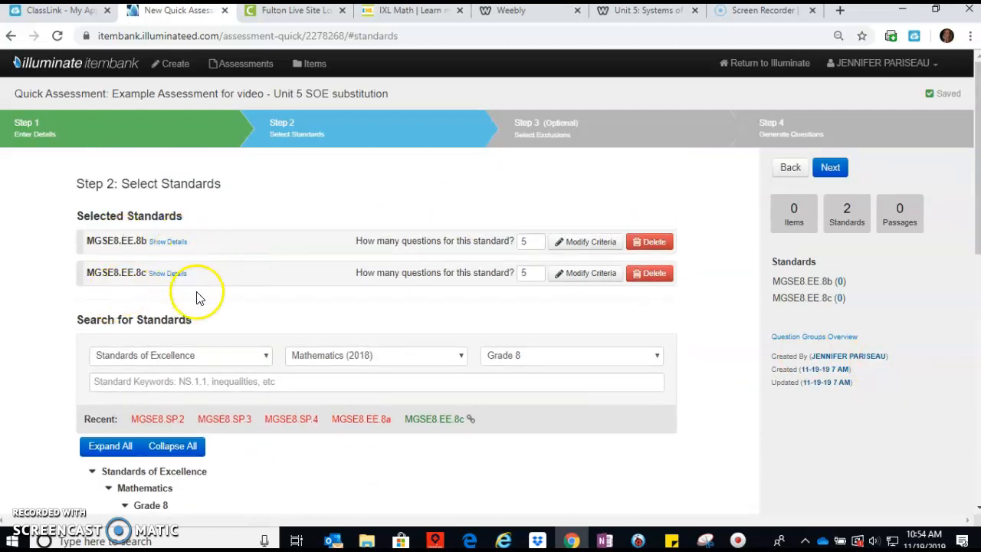
pyautogui.doubleClick(527, 242)
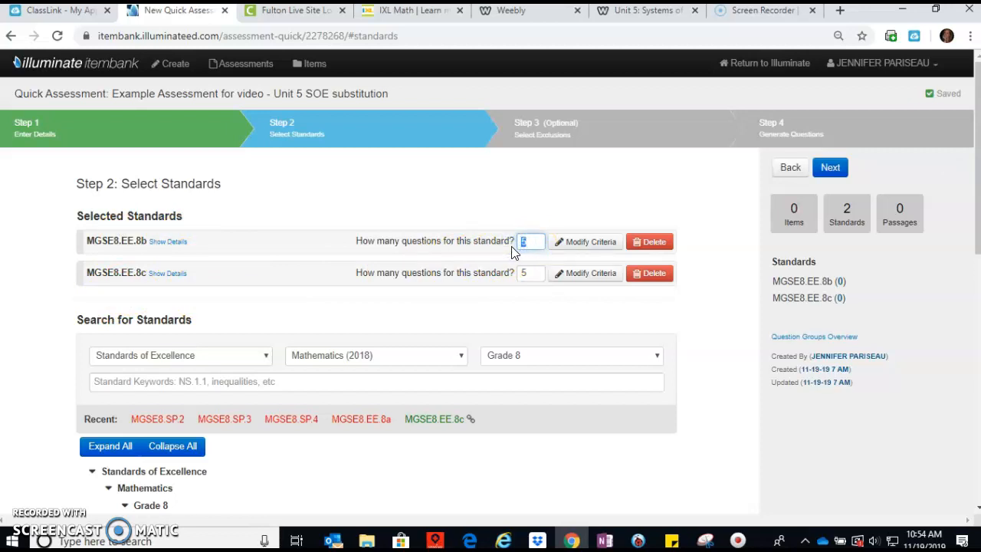
pyautogui.click(526, 275)
pyautogui.doubleClick(526, 276)
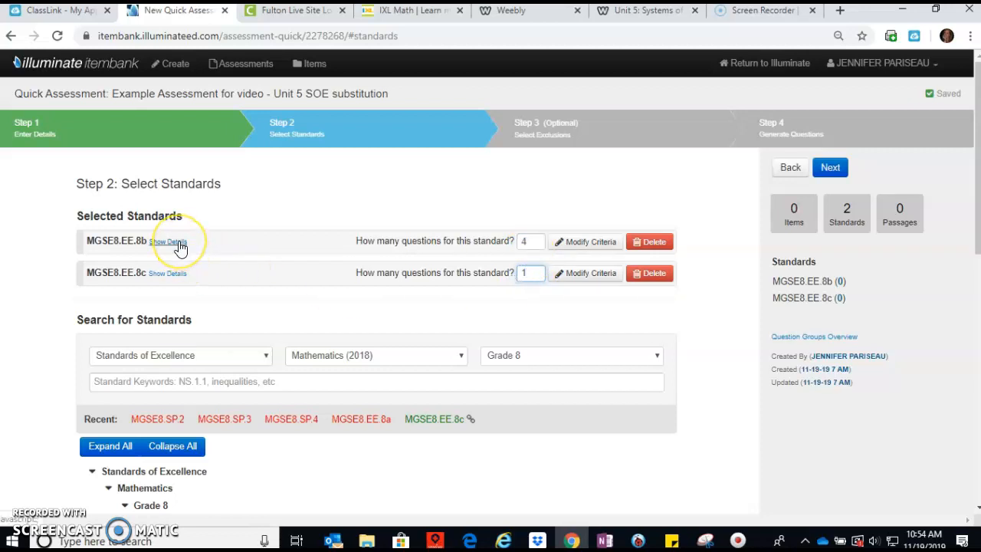
# - Open the question criteria for MGSE8.EE.8b and look through the available item banks and question types
pyautogui.click(591, 243)
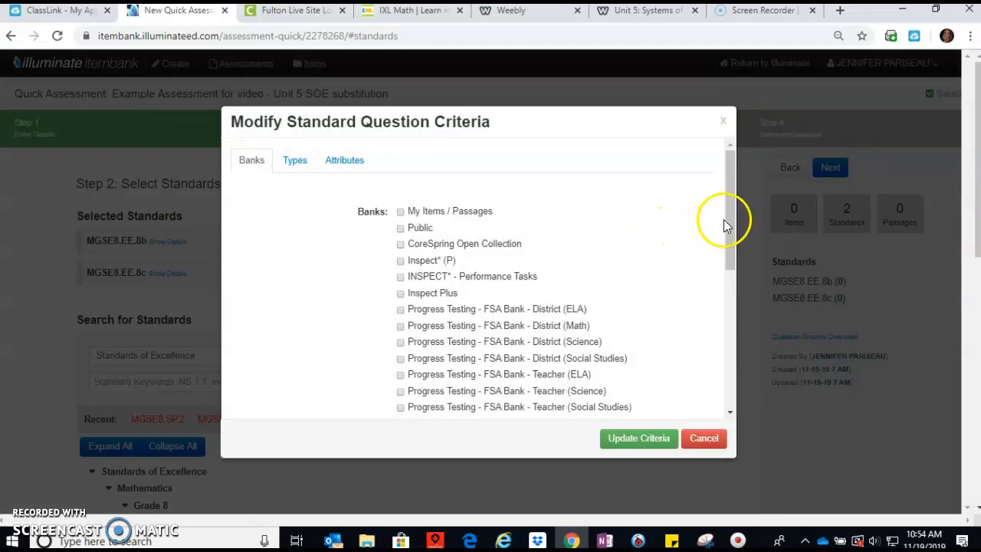
pyautogui.click(728, 220)
pyautogui.moveTo(728, 219)
pyautogui.mouseDown()
pyautogui.moveTo(729, 387)
pyautogui.moveTo(723, 201)
pyautogui.mouseUp()
pyautogui.click(293, 163)
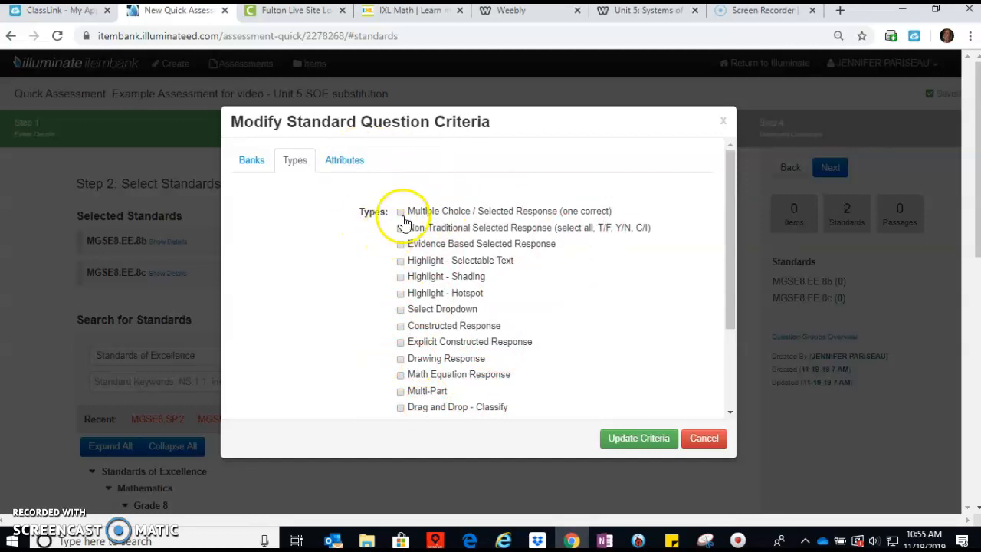
# - Examine the Difficulty, Media Type and Depth of Knowledge options among the question attributes, and leave the criteria without updating them
pyautogui.click(352, 160)
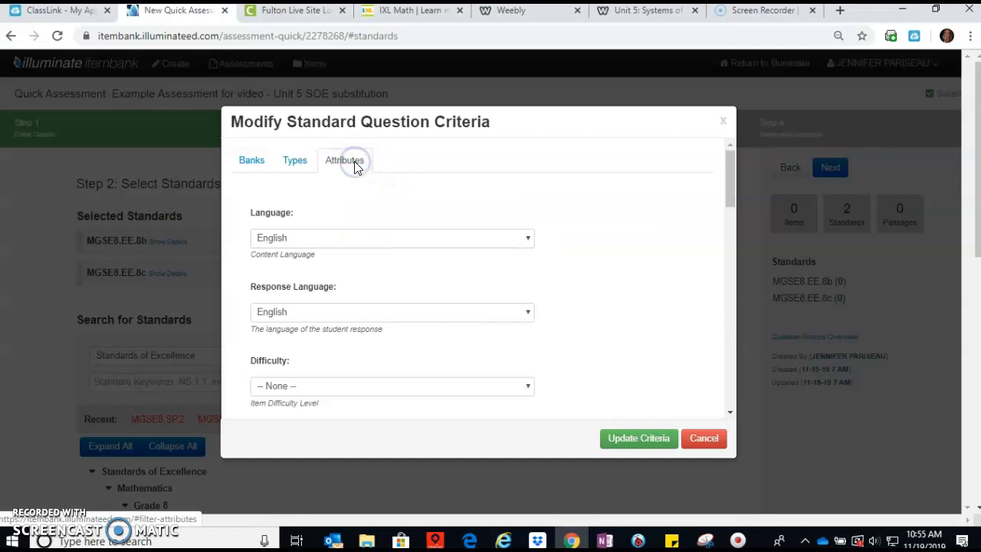
pyautogui.moveTo(730, 166); pyautogui.dragTo(730, 206)
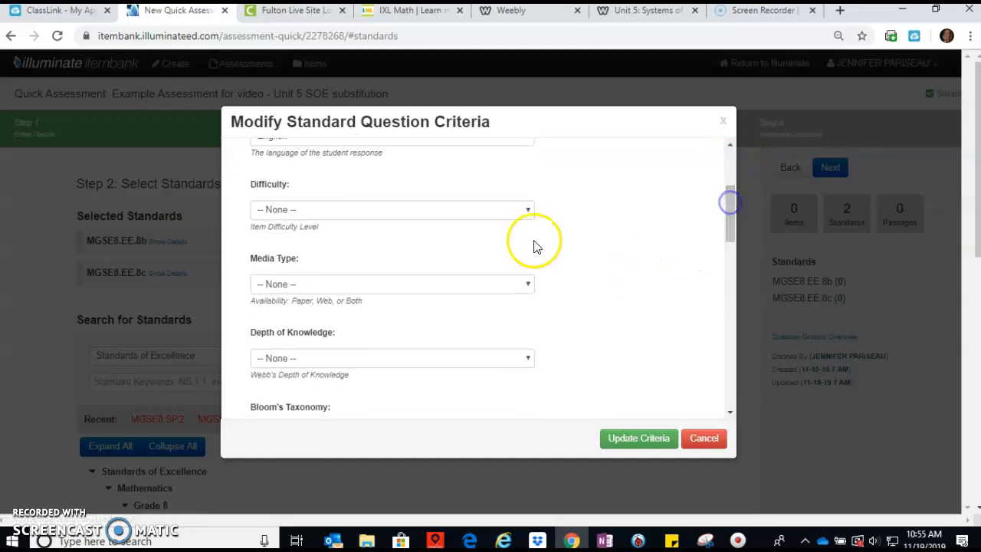
pyautogui.click(436, 214)
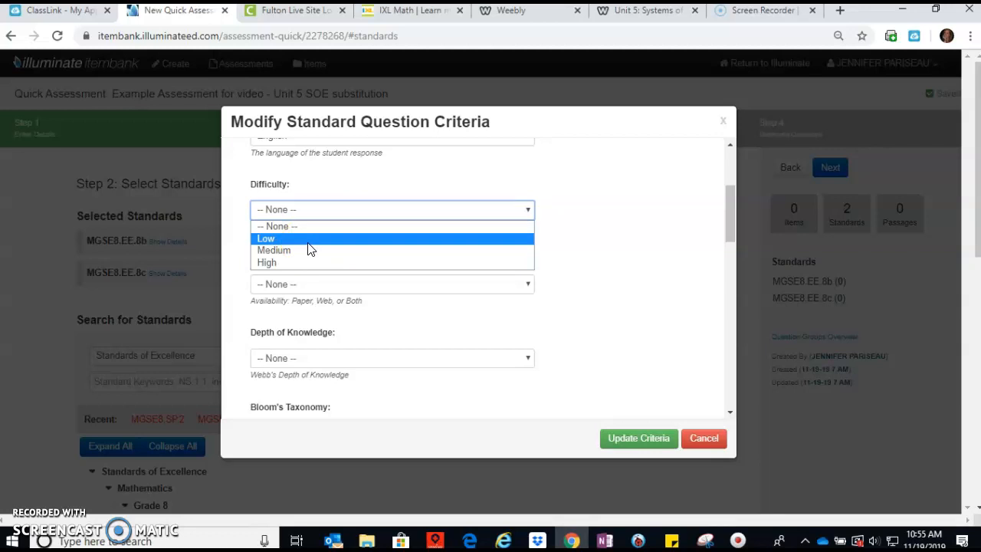
pyautogui.click(542, 222)
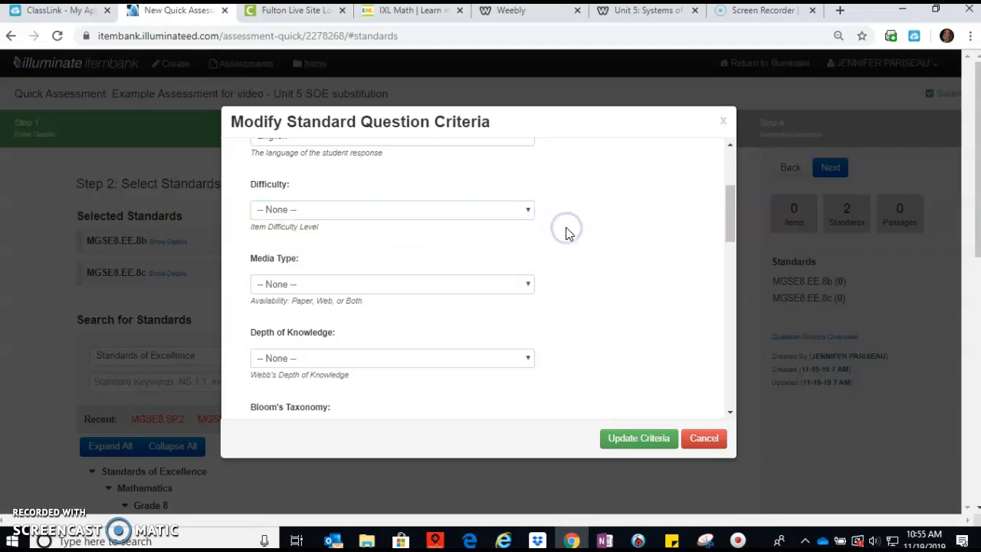
pyautogui.click(465, 286)
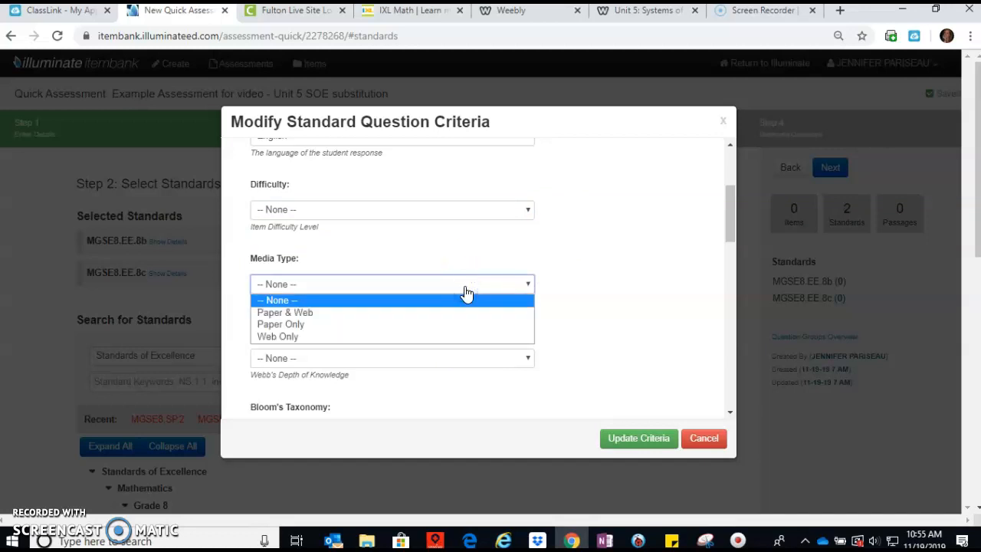
pyautogui.click(296, 325)
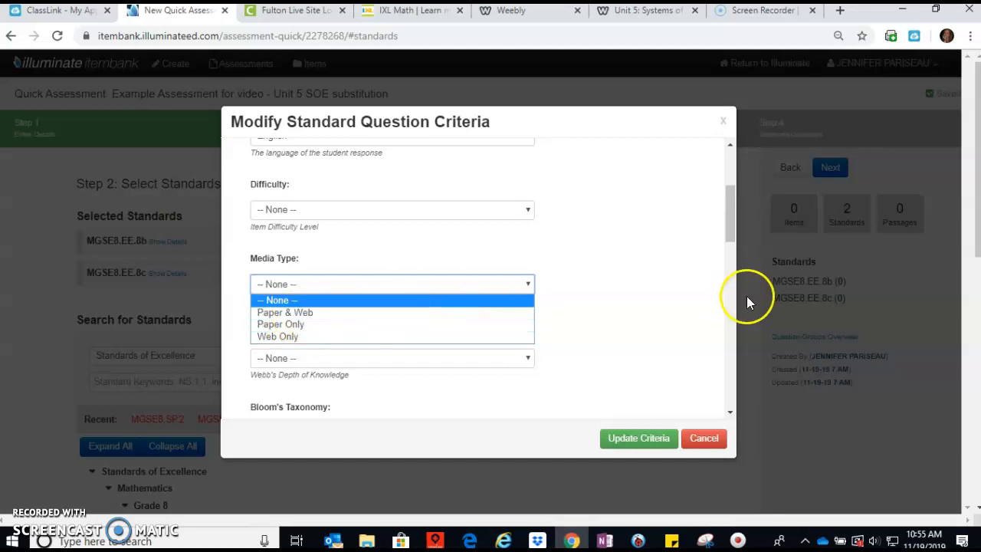
pyautogui.click(601, 301)
pyautogui.click(498, 291)
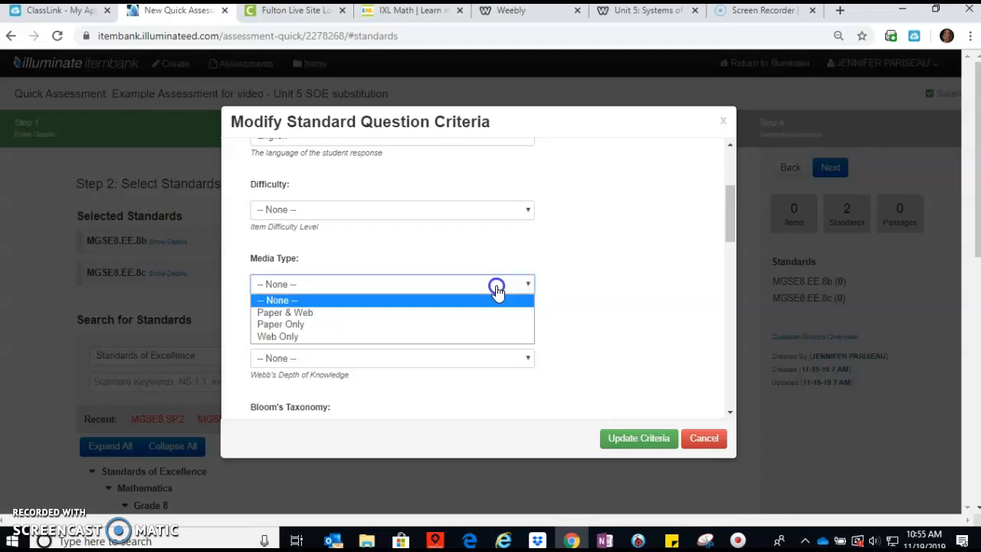
pyautogui.click(560, 279)
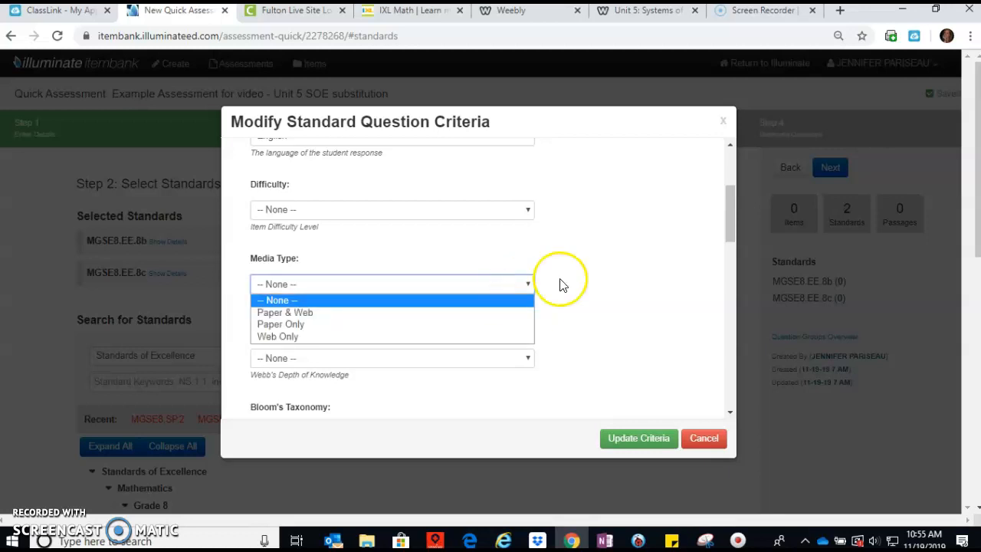
pyautogui.click(450, 360)
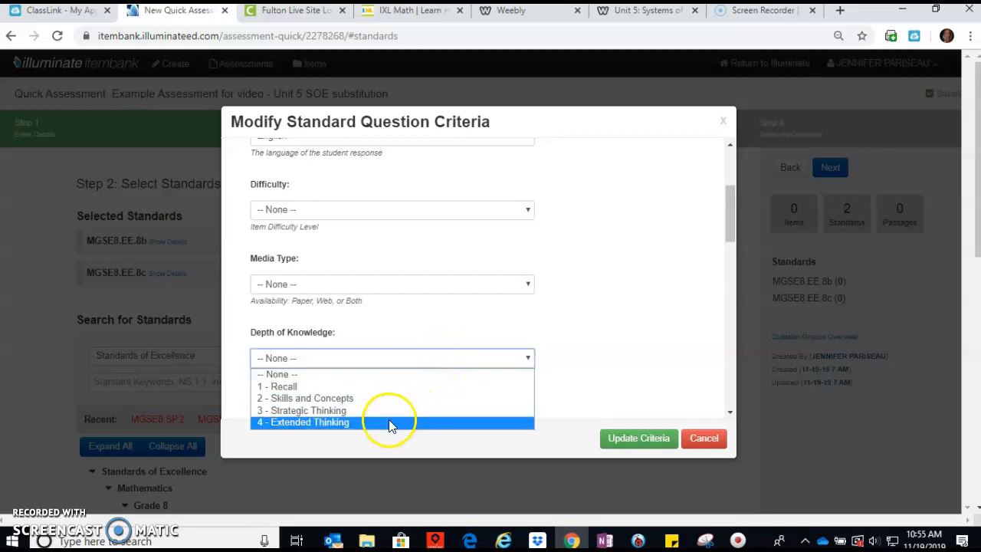
pyautogui.click(619, 343)
pyautogui.moveTo(728, 219); pyautogui.dragTo(717, 184)
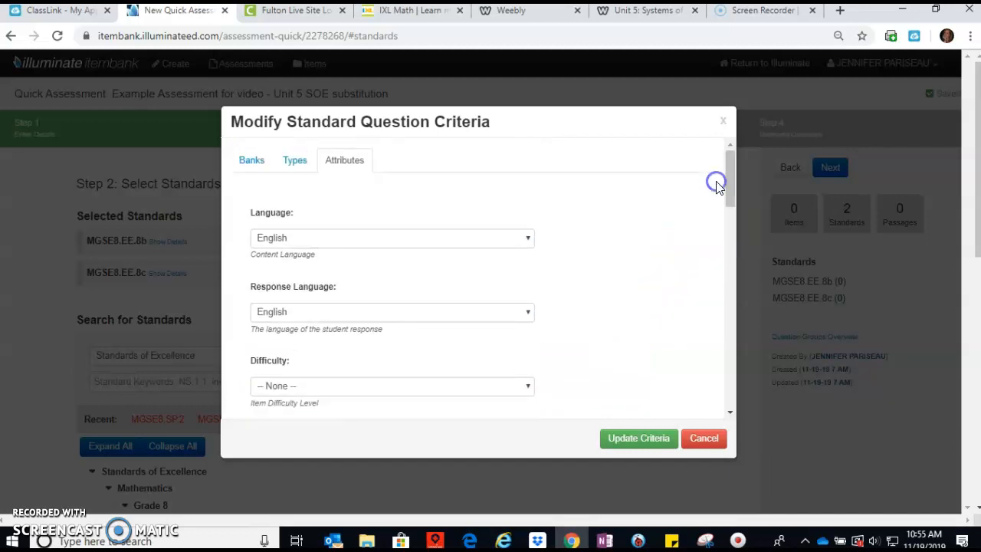
pyautogui.click(697, 437)
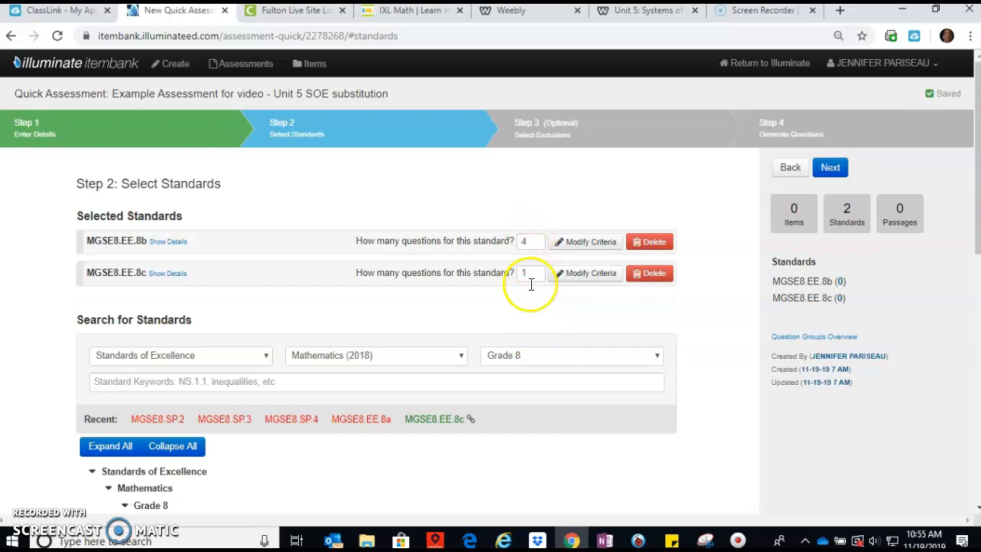
# - Proceed to the exclusions stage and exclude the questions of the assessment Unit 5 SOE Graphing Quick Check 1
pyautogui.click(842, 173)
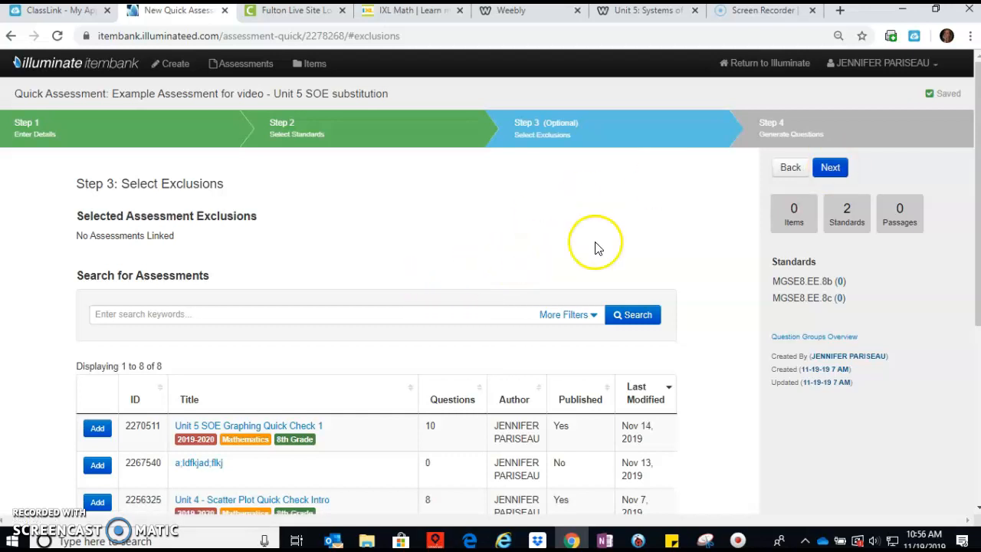
pyautogui.moveTo(977, 137); pyautogui.dragTo(978, 192)
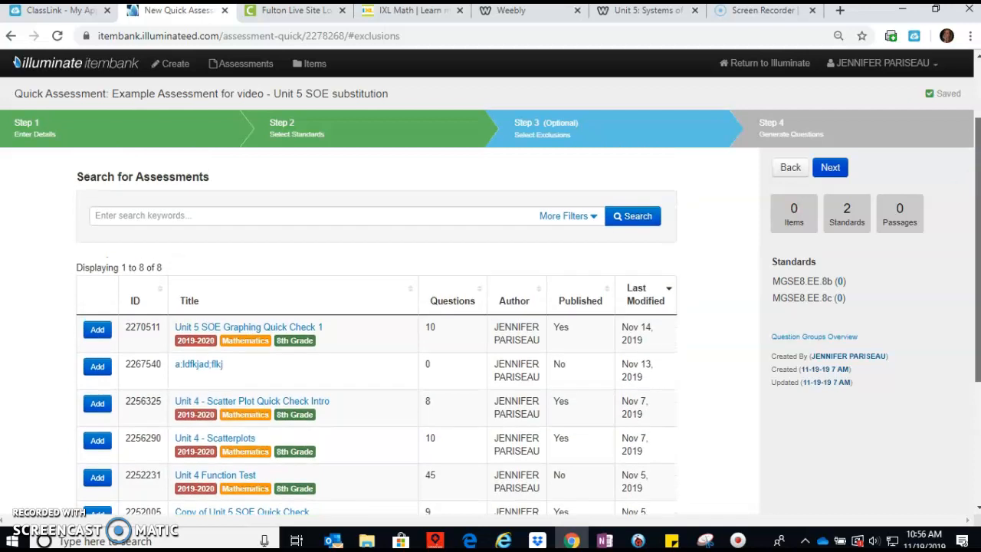
pyautogui.moveTo(978, 192); pyautogui.dragTo(977, 155)
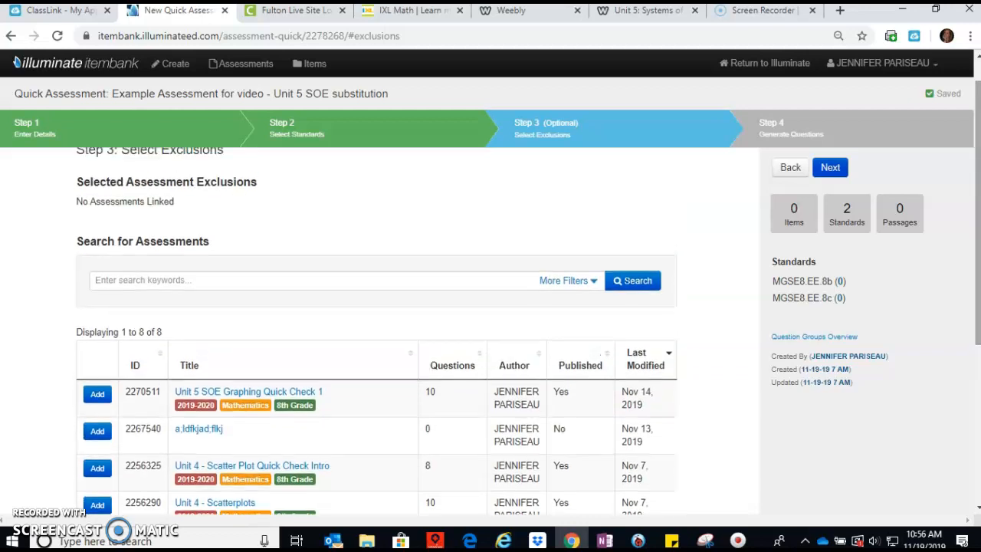
pyautogui.scroll(1, 963, 143)
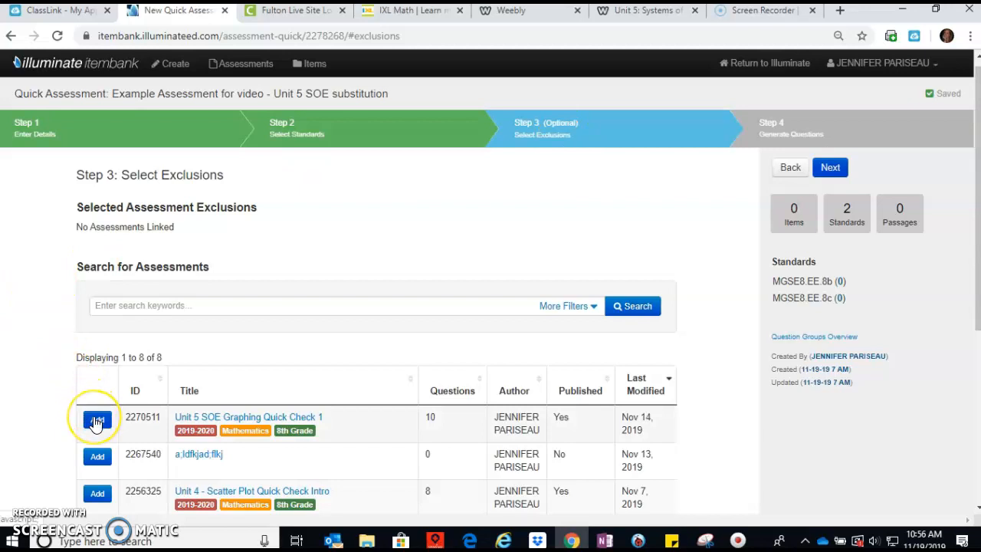
pyautogui.click(96, 421)
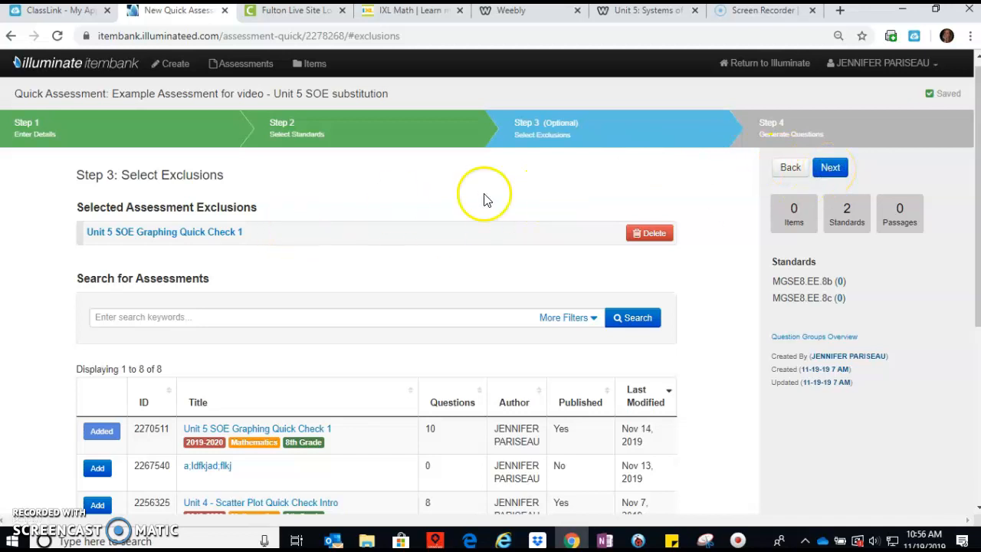
# - Advance to the question generation stage and generate questions for all selected standards
pyautogui.click(839, 167)
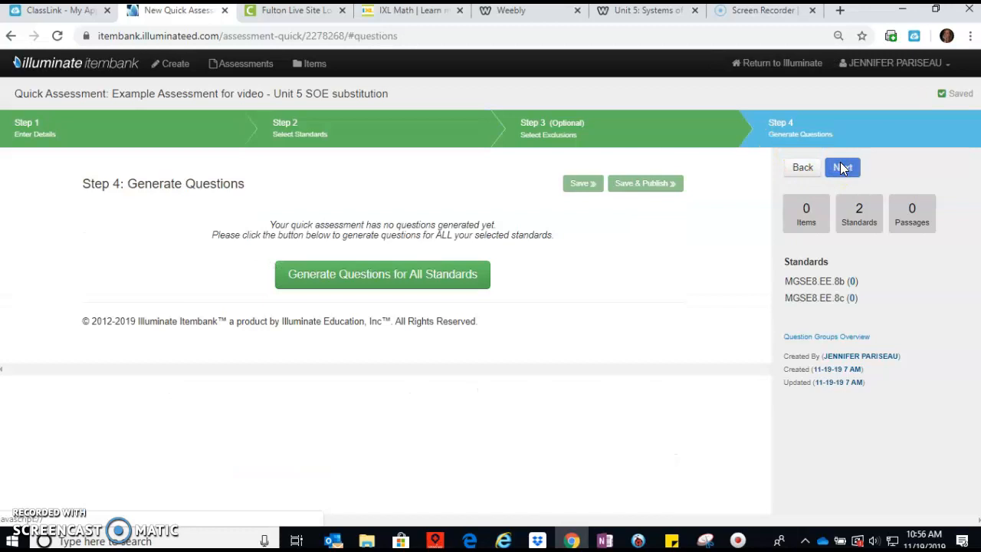
pyautogui.click(331, 281)
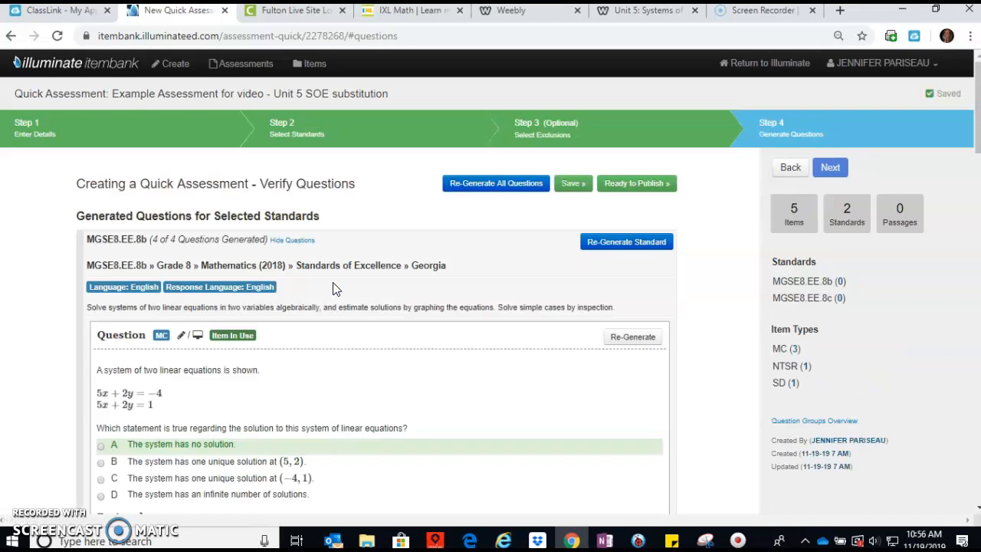
# - Examine the first generated MGSE8.EE.8b questions and try out the answer dropdowns of the y = 4x + 16 system question
pyautogui.moveTo(978, 148); pyautogui.dragTo(978, 153)
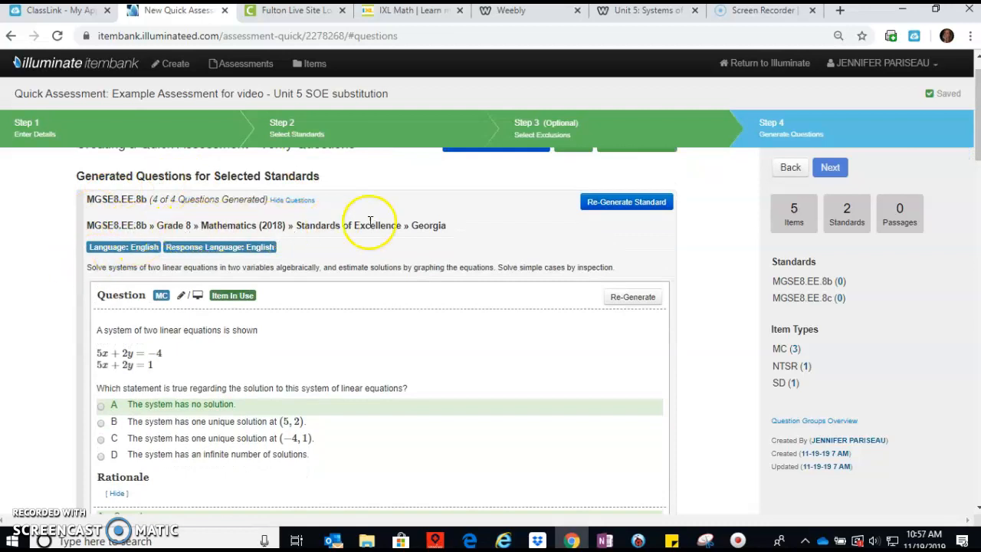
pyautogui.click(367, 328)
pyautogui.write('.')
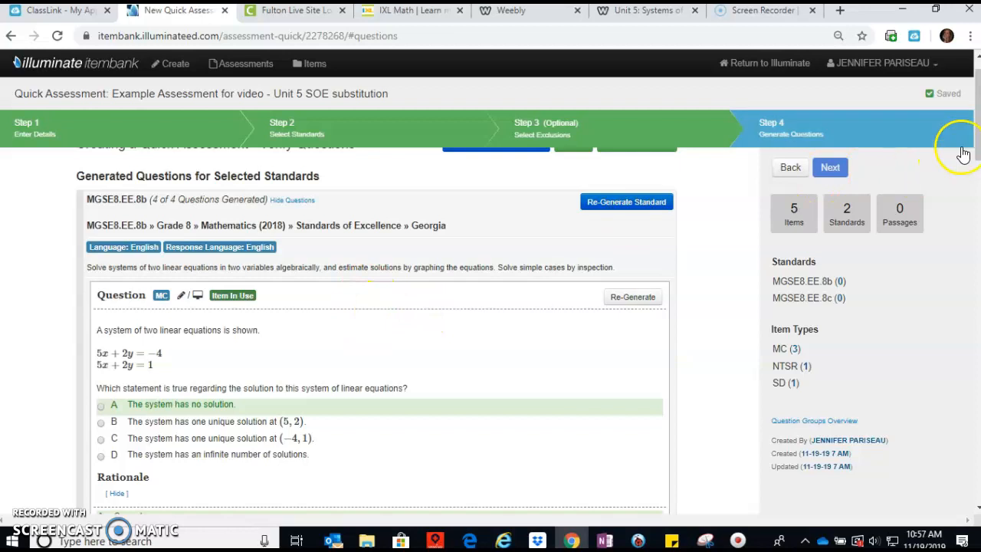
pyautogui.scroll(-1, 972, 157)
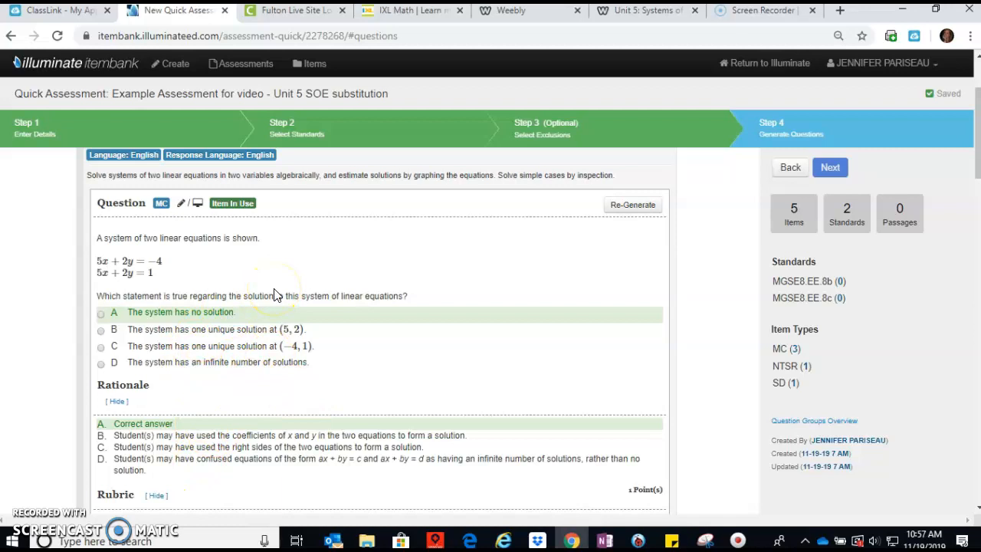
pyautogui.moveTo(977, 167); pyautogui.dragTo(978, 247)
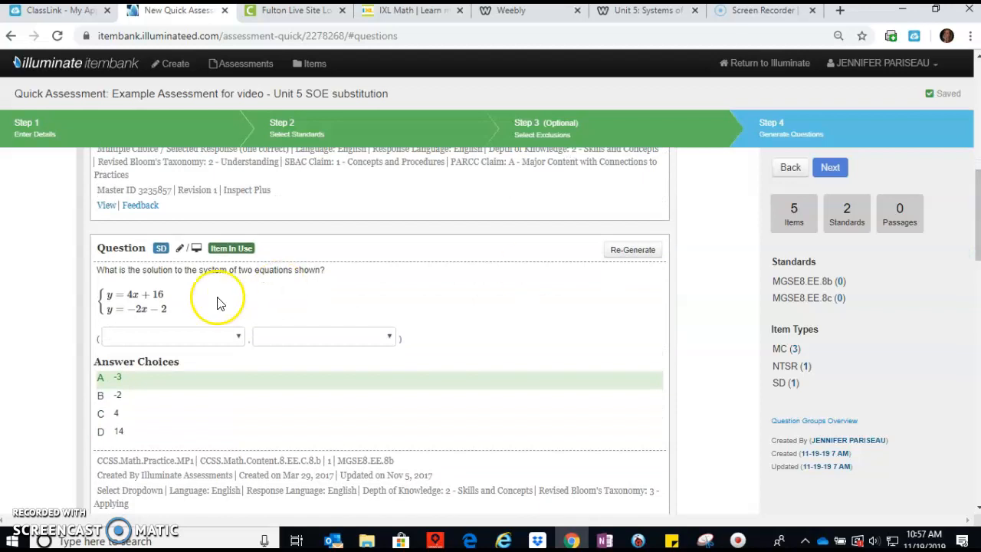
pyautogui.click(169, 339)
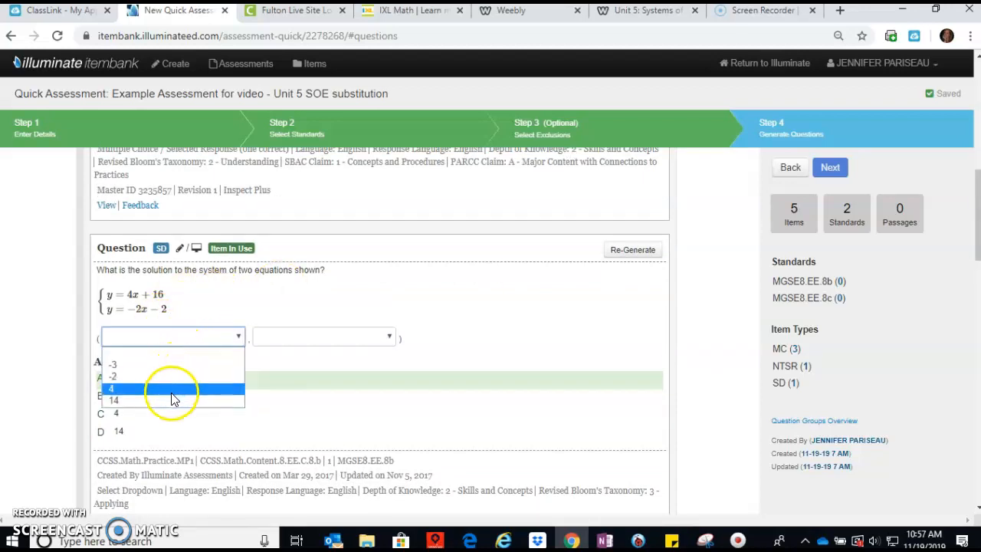
pyautogui.click(162, 364)
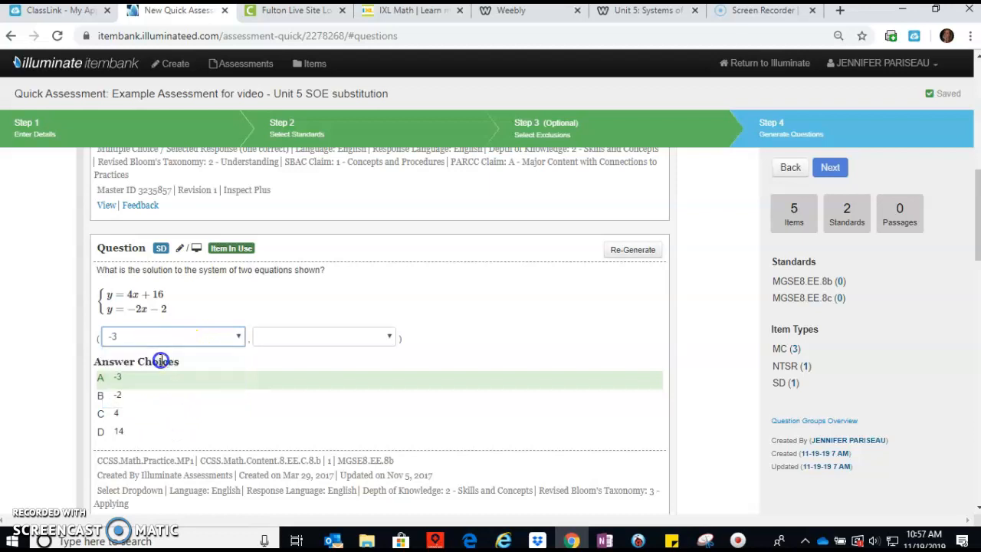
pyautogui.click(219, 341)
pyautogui.click(204, 354)
pyautogui.click(304, 345)
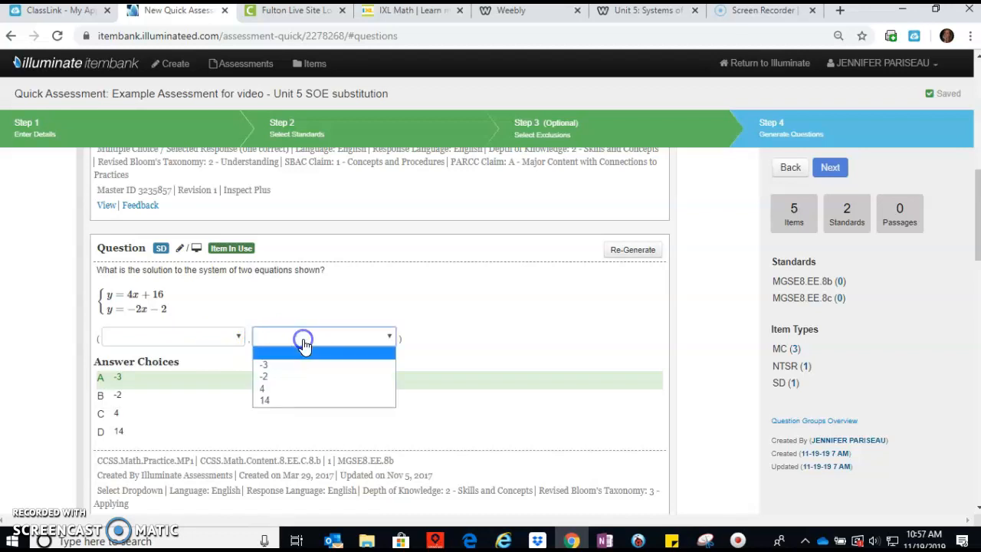
pyautogui.click(304, 343)
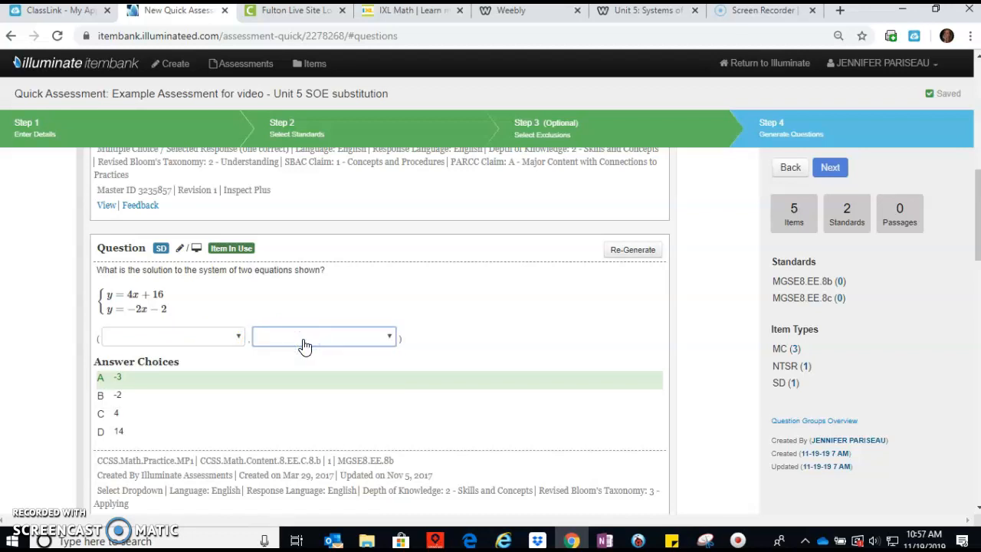
pyautogui.click(304, 345)
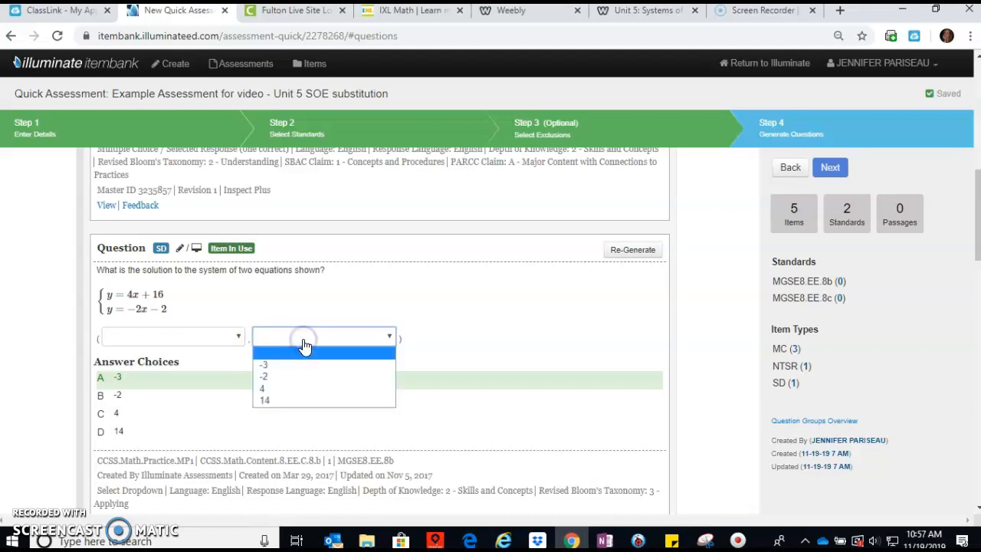
pyautogui.click(305, 345)
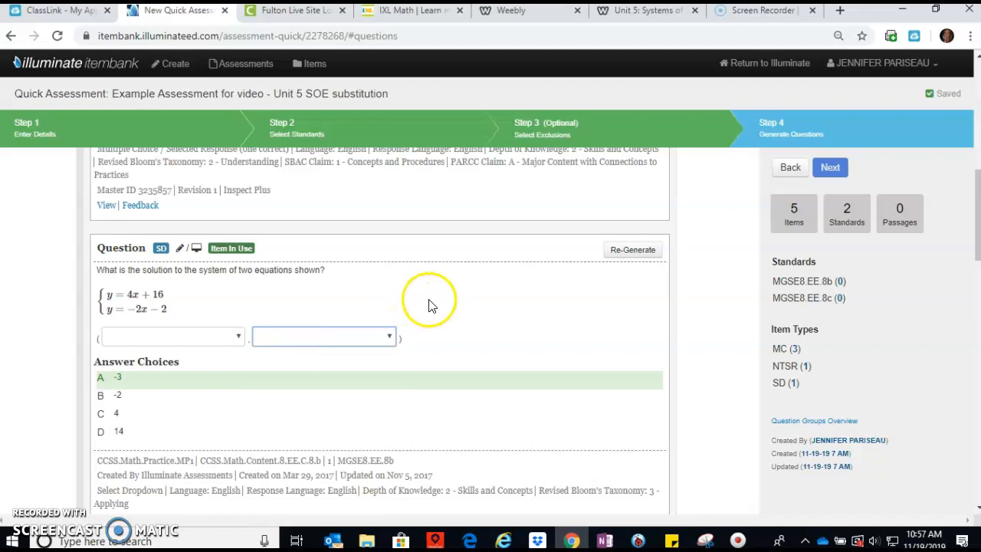
# - Regenerate the select-dropdown question on y = 4x + 16, check its replacement's test format, and regenerate that graphing question too
pyautogui.click(633, 252)
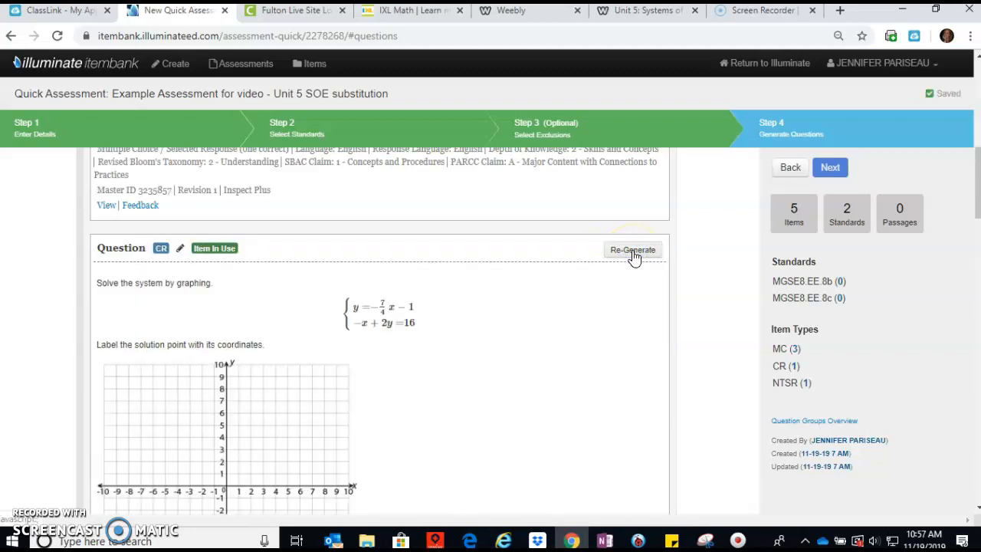
pyautogui.moveTo(974, 201)
pyautogui.mouseDown()
pyautogui.moveTo(976, 244)
pyautogui.moveTo(977, 211)
pyautogui.mouseUp()
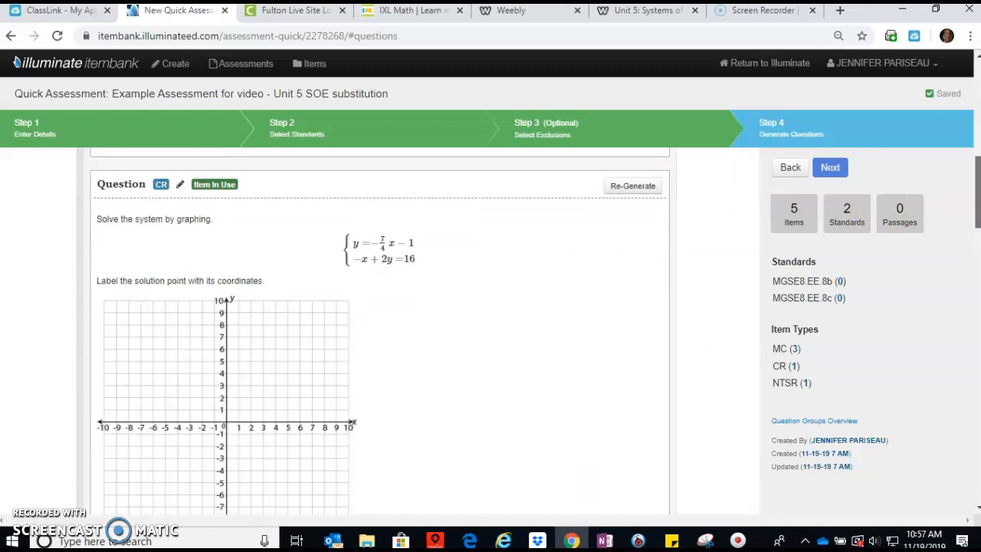
pyautogui.moveTo(180, 193)
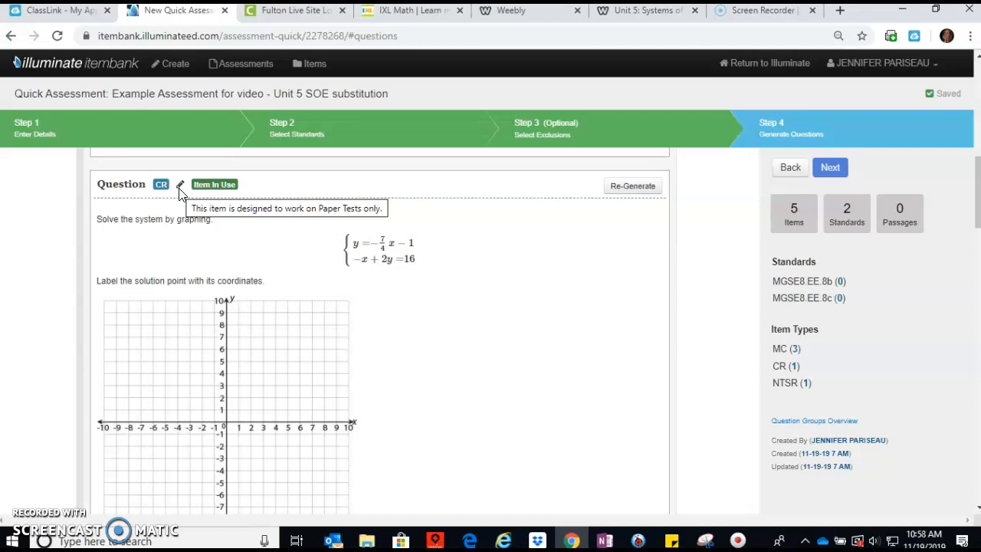
pyautogui.click(619, 189)
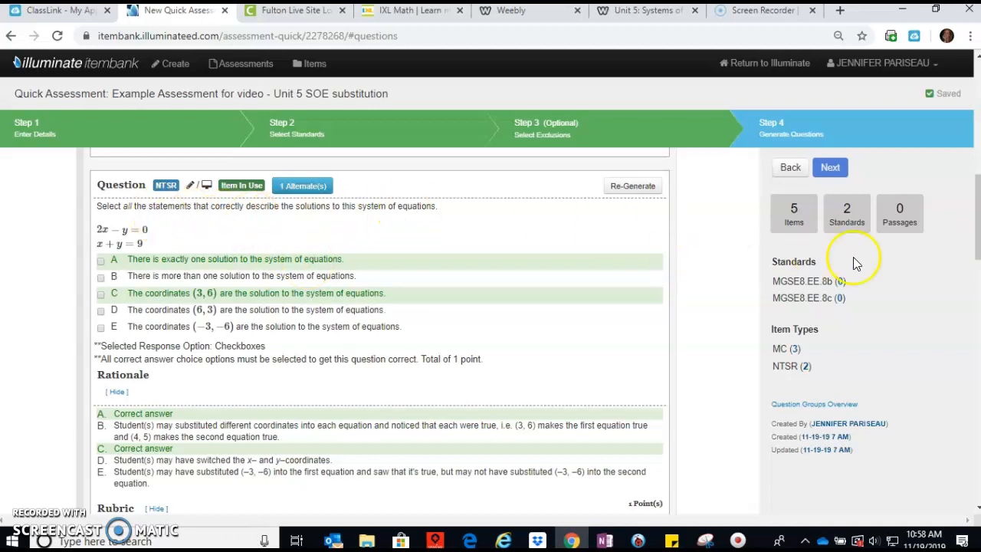
# - Regenerate the last MGSE8.EE.8b question repeatedly until it is a matching-table question on the number of solutions
pyautogui.moveTo(977, 189); pyautogui.dragTo(969, 361)
pyautogui.click(630, 182)
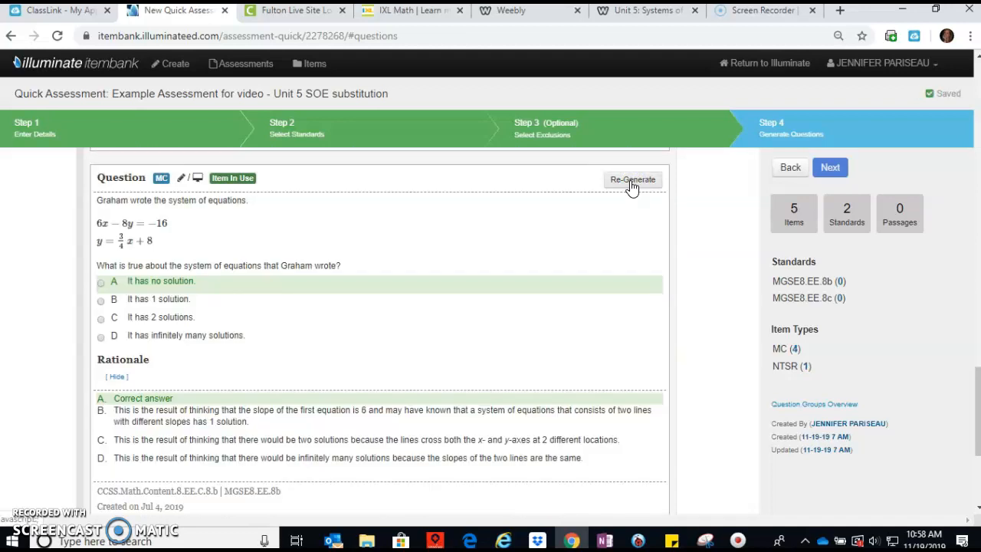
pyautogui.click(630, 182)
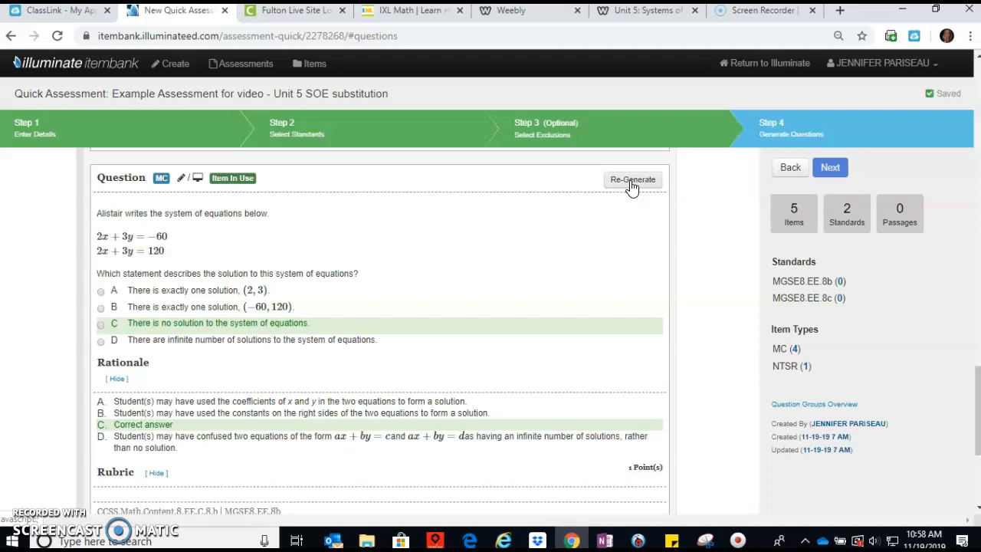
pyautogui.click(630, 182)
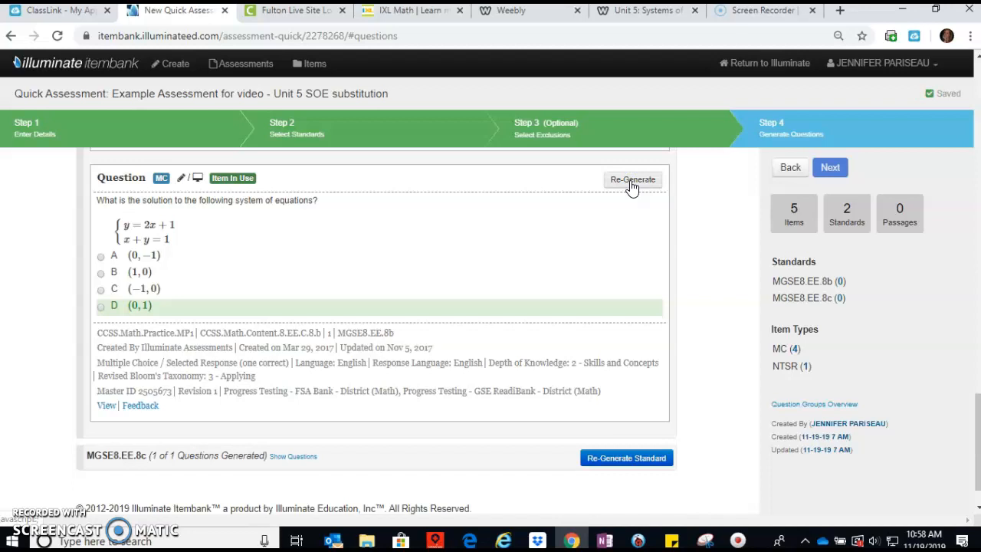
pyautogui.click(631, 182)
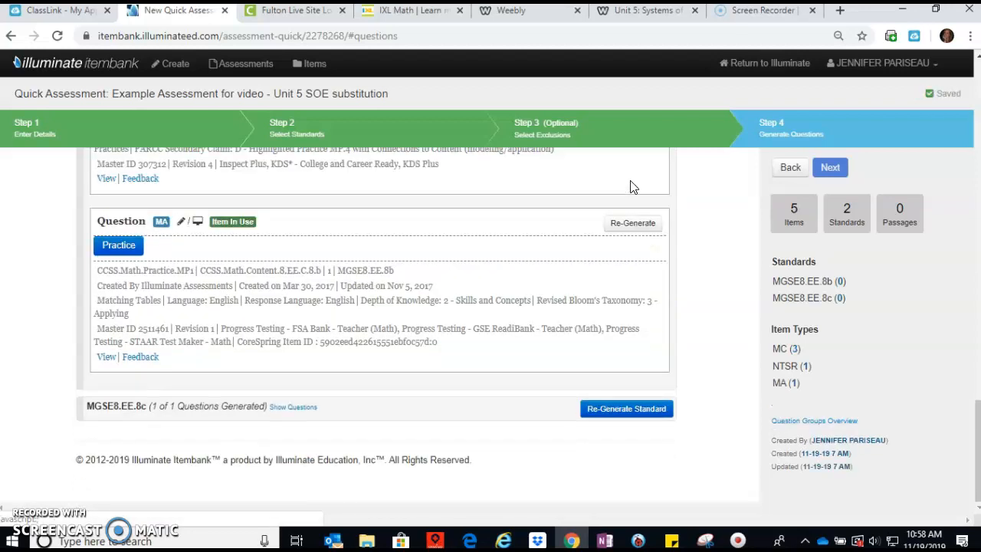
pyautogui.click(604, 230)
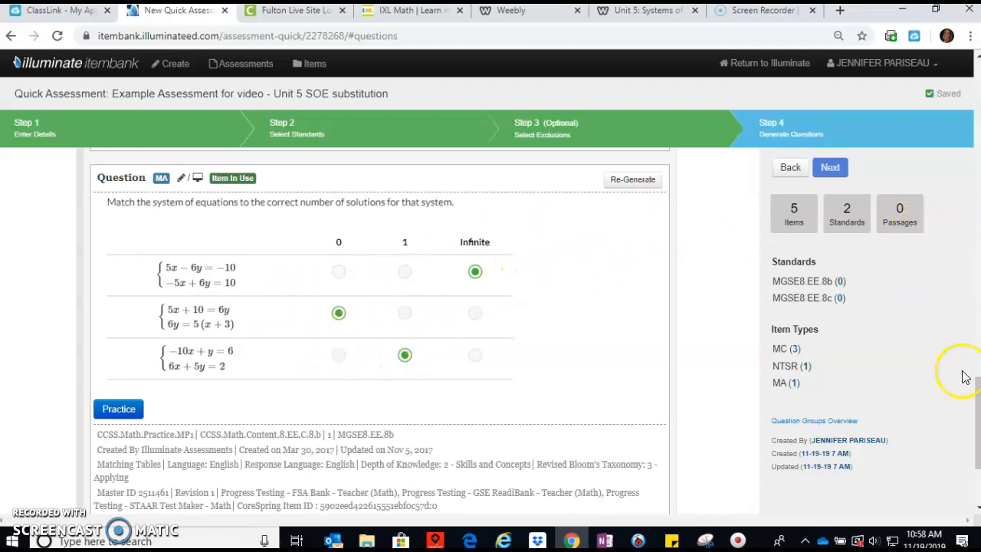
# - Open the matching question in practice mode and show the generated question for MGSE8.EE.8c for review
pyautogui.moveTo(976, 389); pyautogui.dragTo(973, 410)
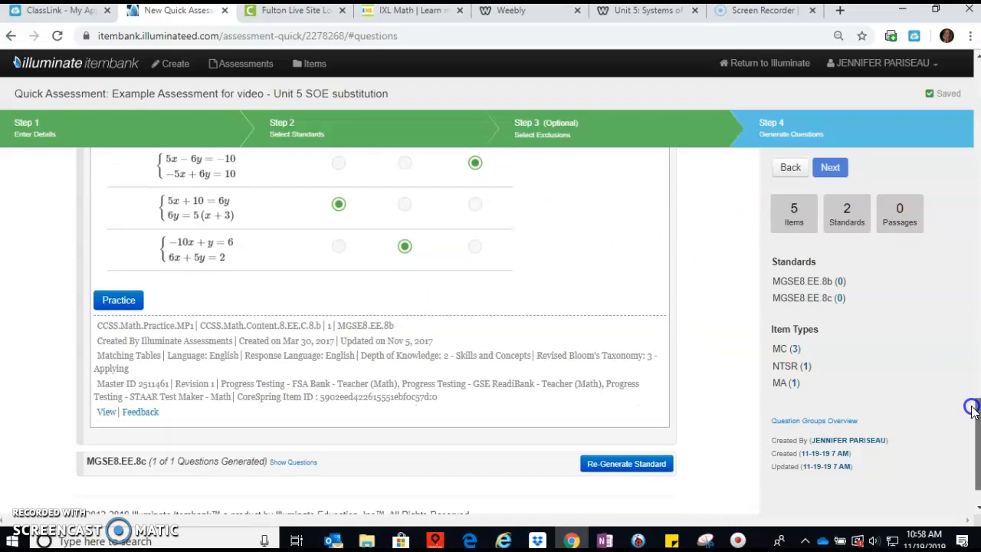
pyautogui.click(107, 300)
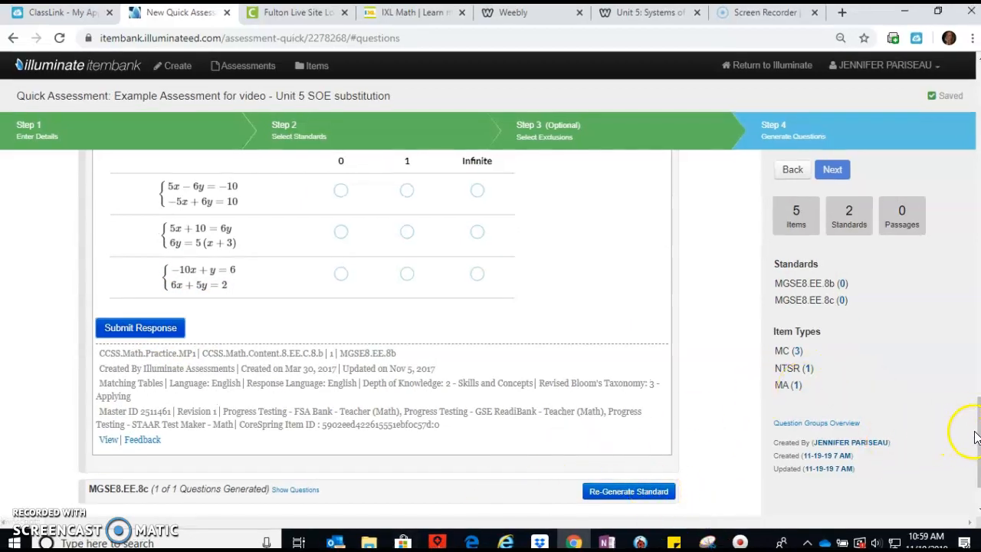
pyautogui.scroll(-2, 977, 437)
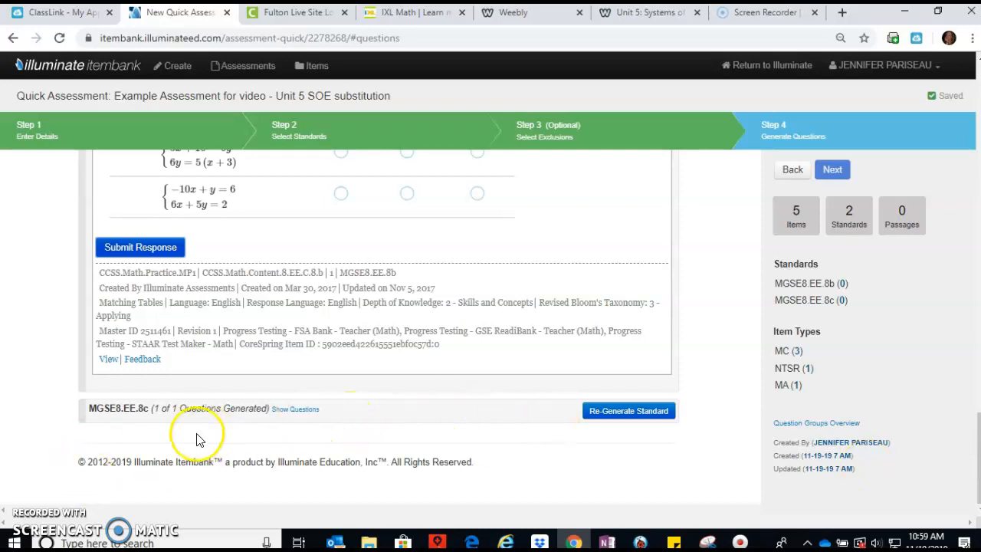
pyautogui.click(291, 413)
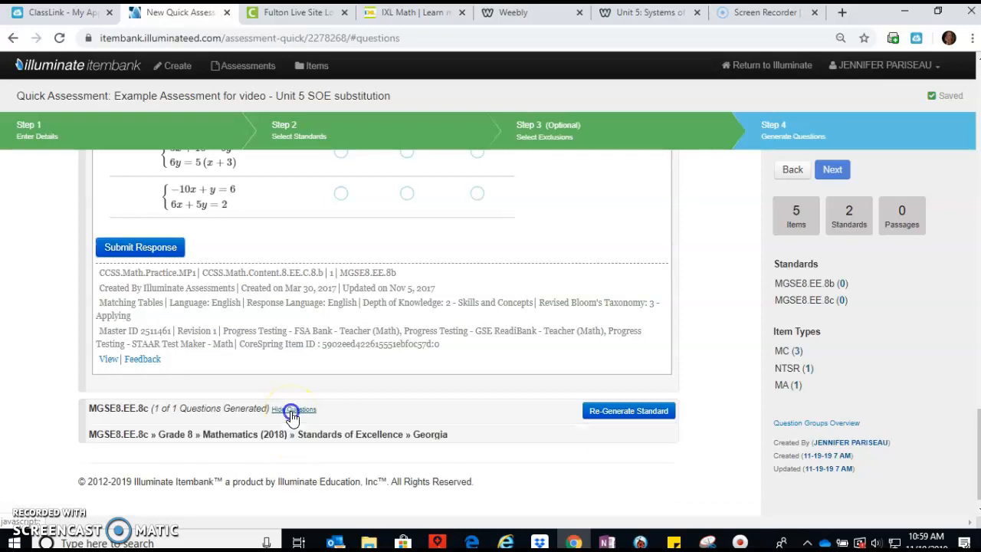
pyautogui.moveTo(978, 376); pyautogui.dragTo(977, 422)
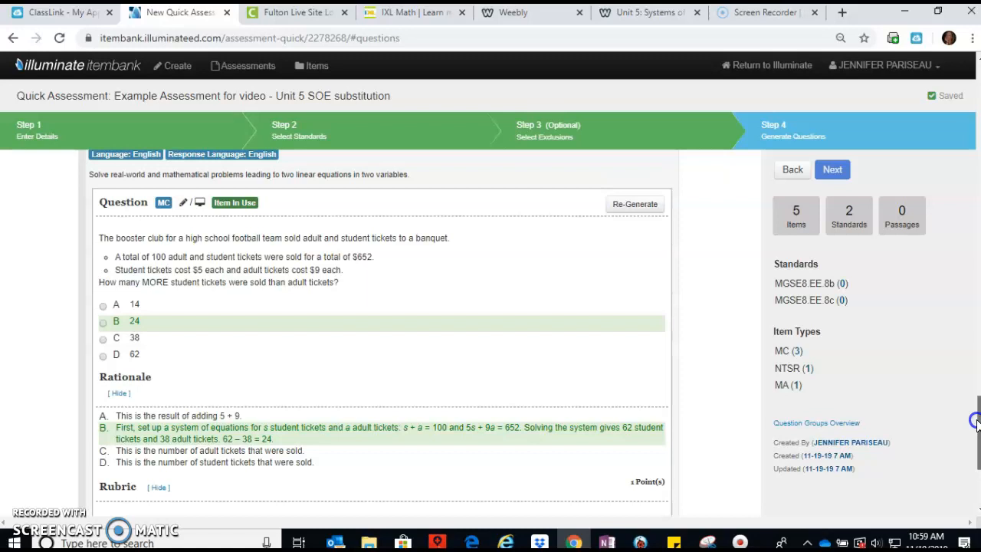
# - Return to the start of the generated questions and save the quick assessment without publishing it
pyautogui.moveTo(977, 422); pyautogui.dragTo(963, 128)
pyautogui.click(822, 168)
pyautogui.click(834, 176)
pyautogui.click(836, 172)
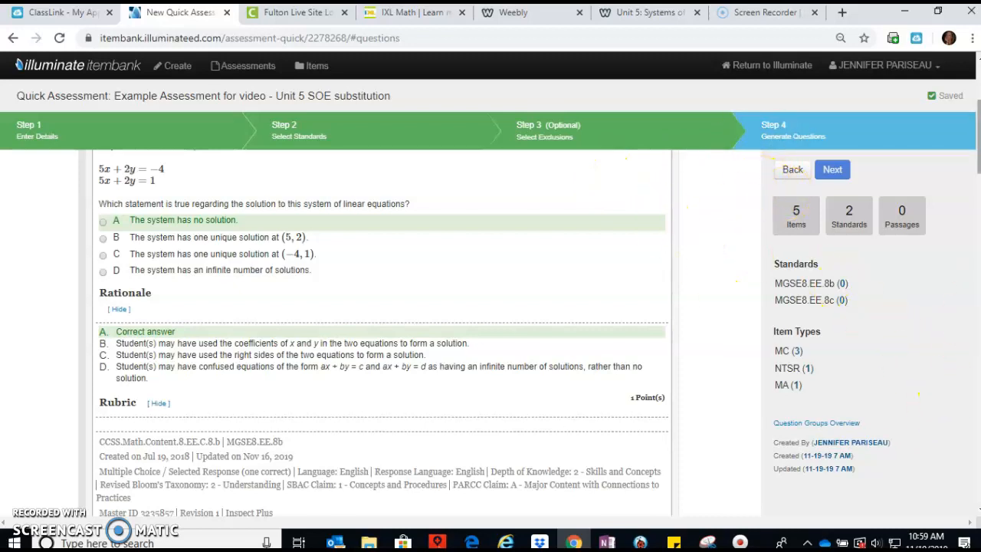
pyautogui.moveTo(979, 152); pyautogui.dragTo(976, 111)
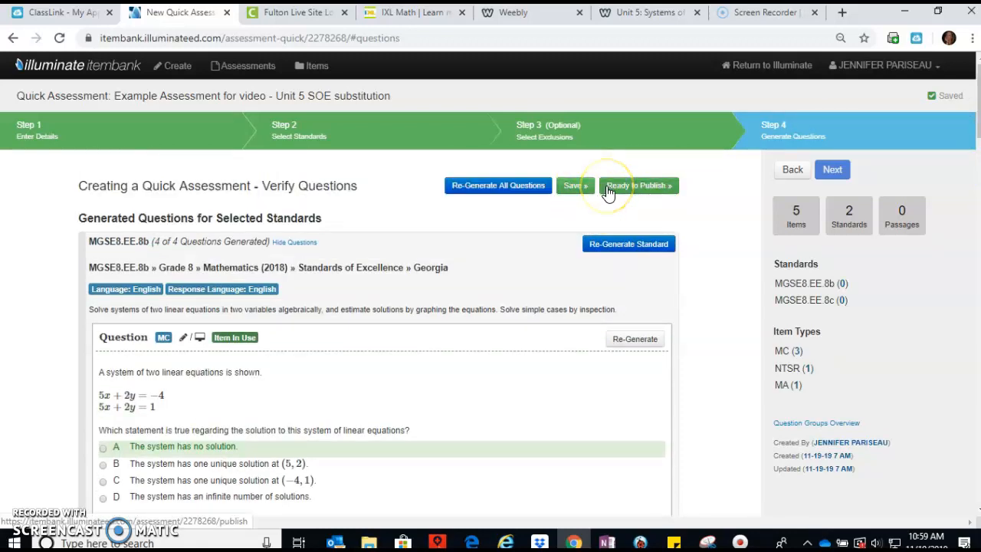
pyautogui.click(575, 190)
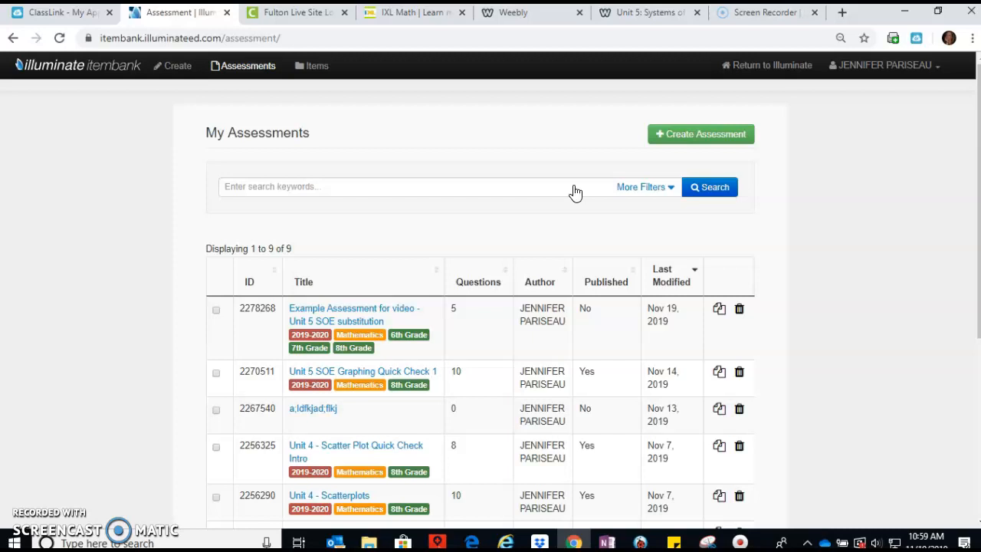
# - Reopen Example Assessment for video - Unit 5 SOE substitution and go through its Choose Standards and Add Items stages
pyautogui.click(335, 313)
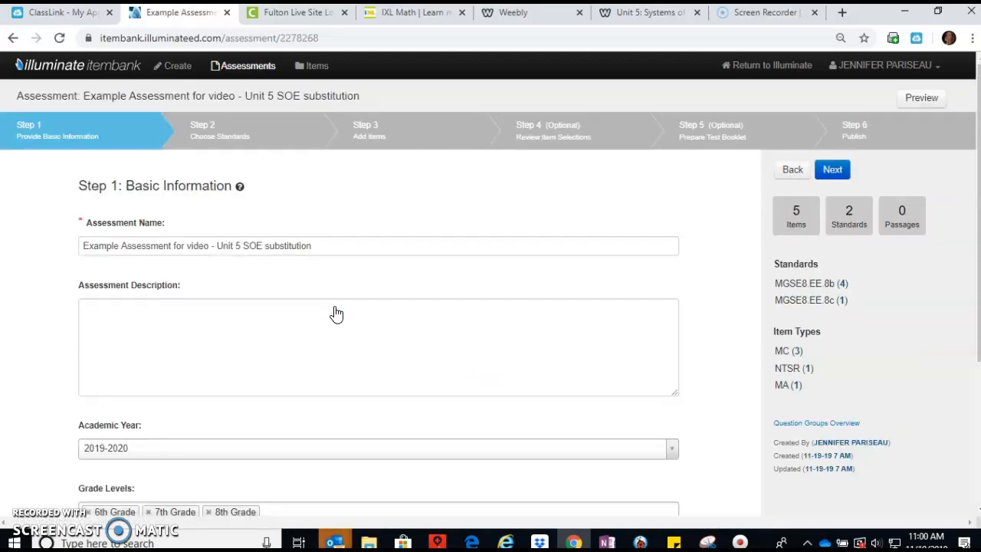
pyautogui.click(253, 138)
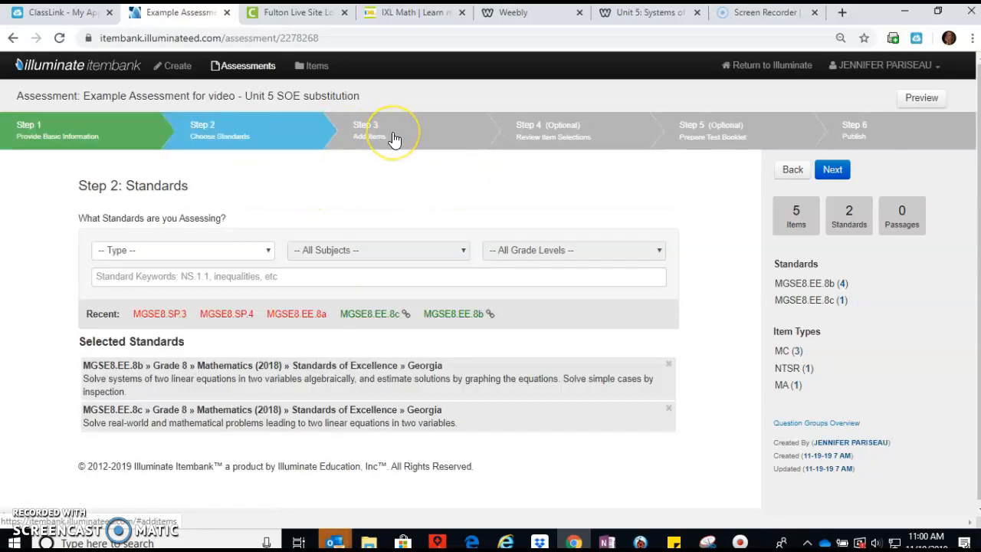
pyautogui.click(394, 139)
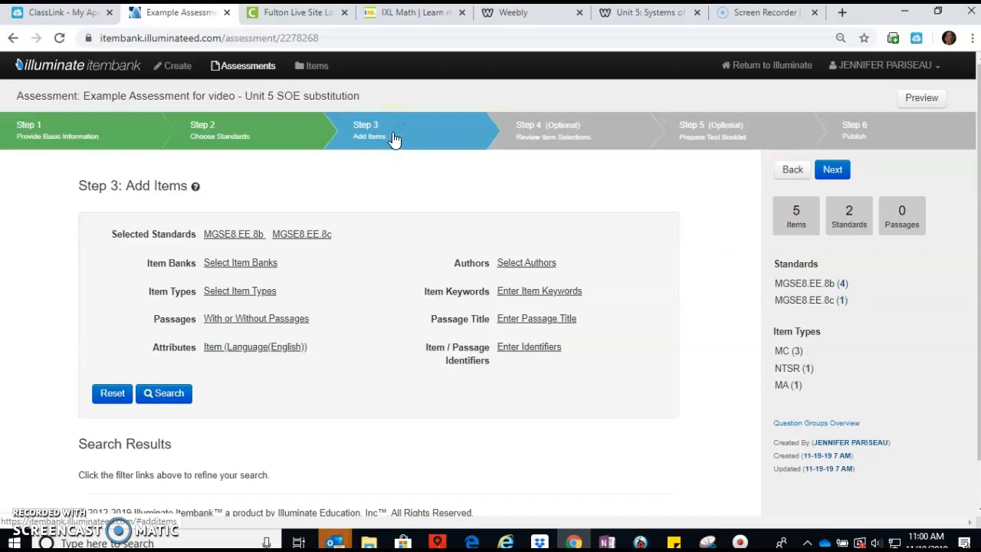
# - Go to the Review Item Selections stage and look through the assessment's questions to the matching question
pyautogui.click(518, 132)
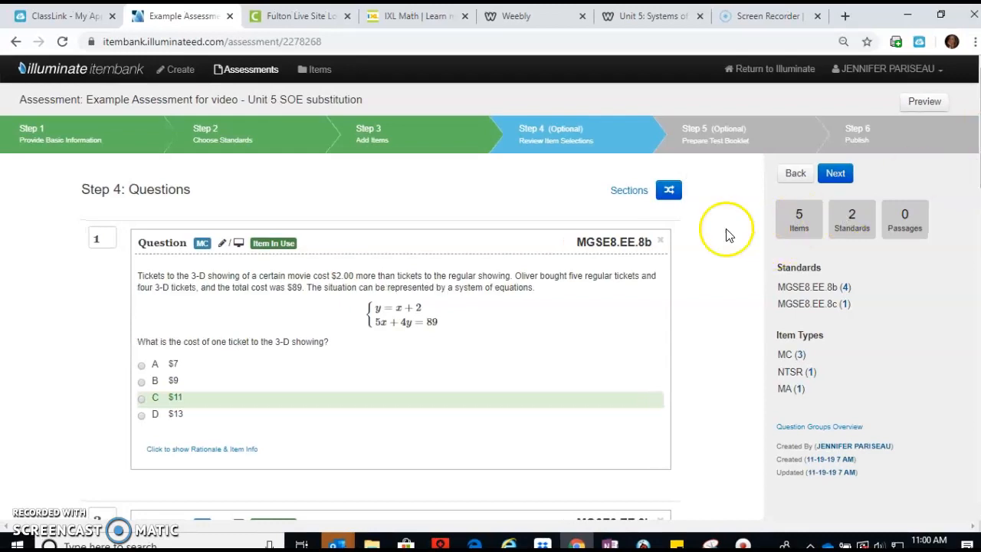
pyautogui.scroll(-10, 382, 339)
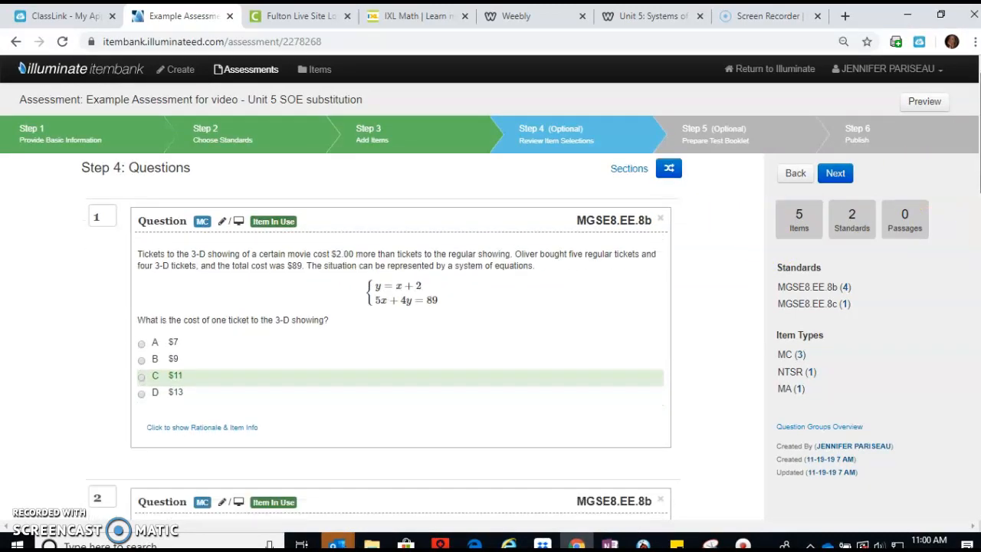
pyautogui.scroll(-6, 382, 337)
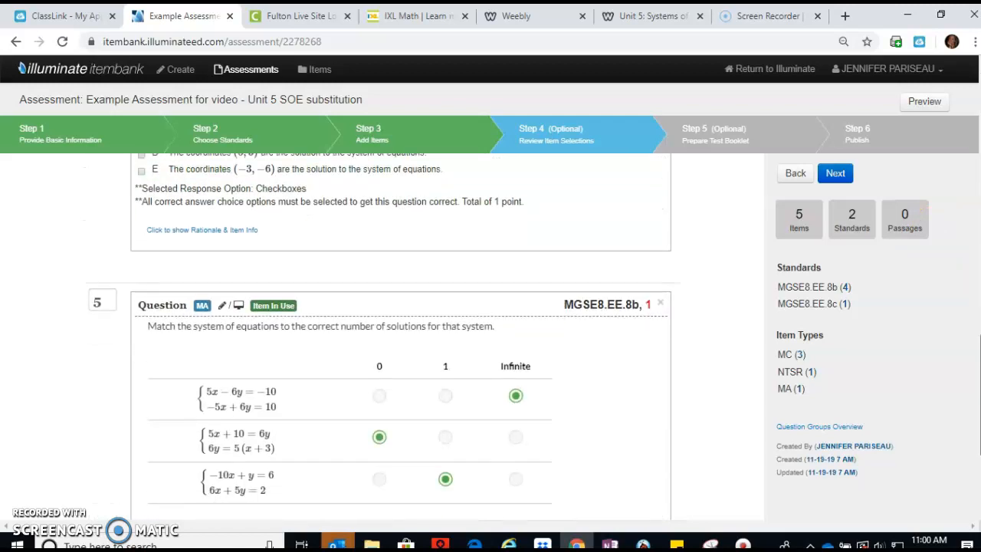
pyautogui.scroll(3, 381, 337)
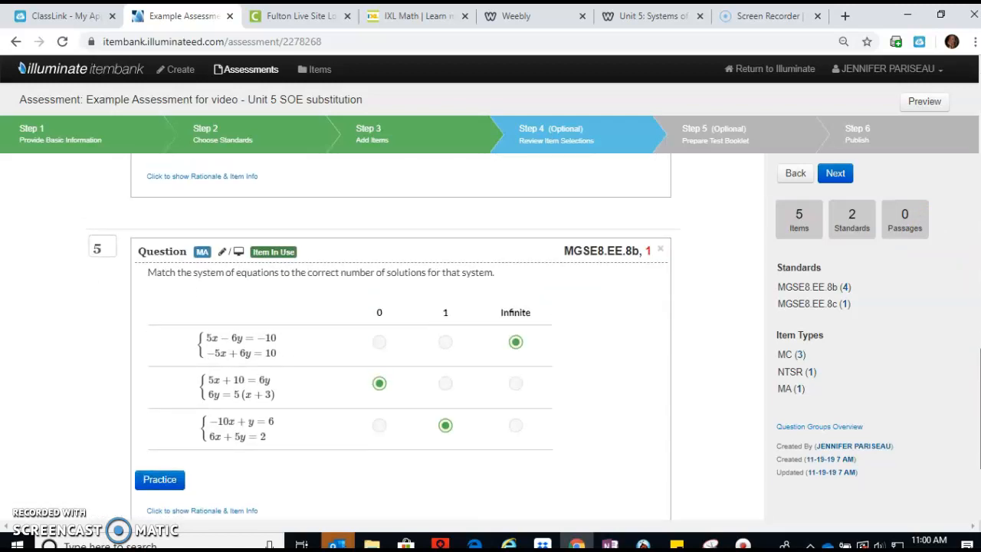
pyautogui.scroll(1, 381, 338)
pyautogui.scroll(-1, 382, 338)
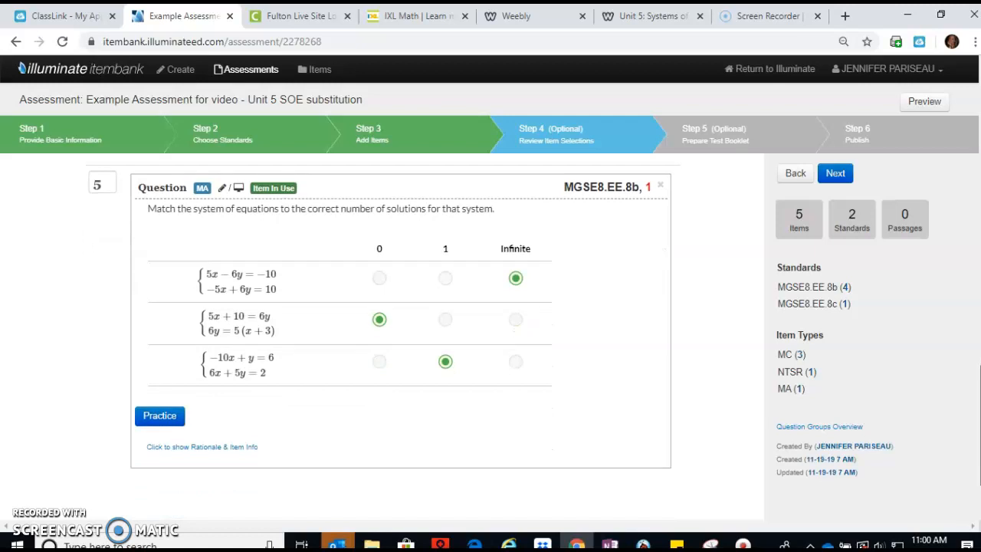
# - Return from the item review to the Add Items stage and look over its search filters
pyautogui.scroll(1, 382, 338)
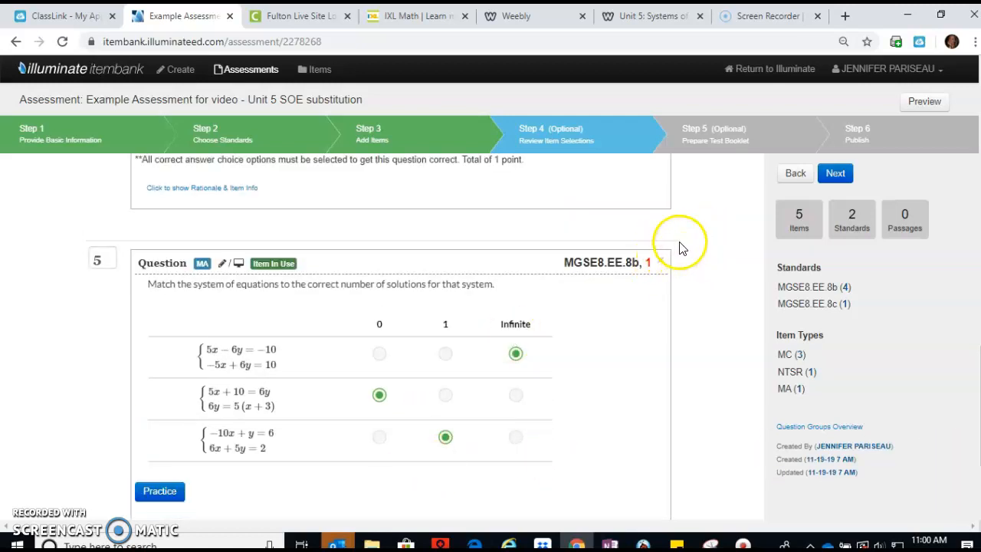
pyautogui.click(377, 138)
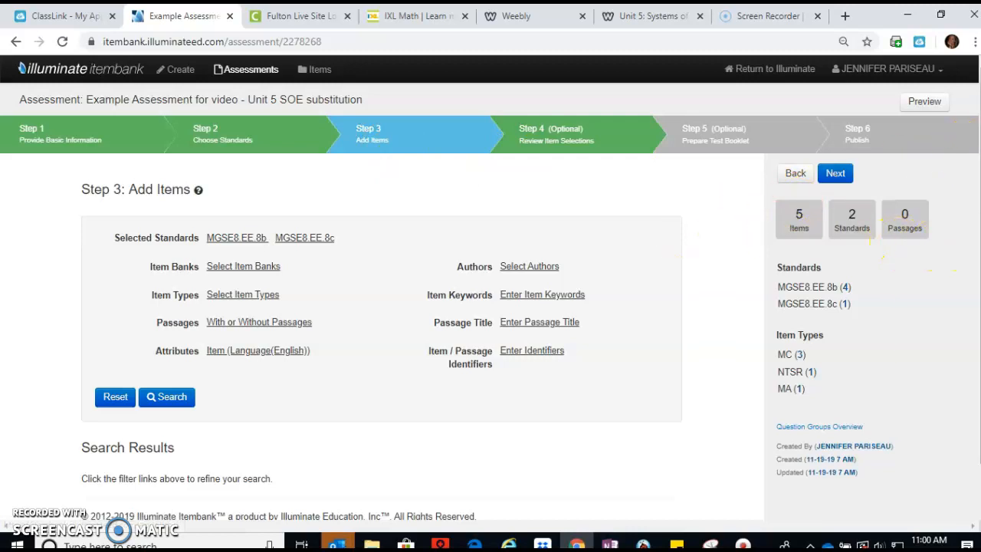
pyautogui.scroll(-1, 382, 306)
pyautogui.scroll(1, 381, 338)
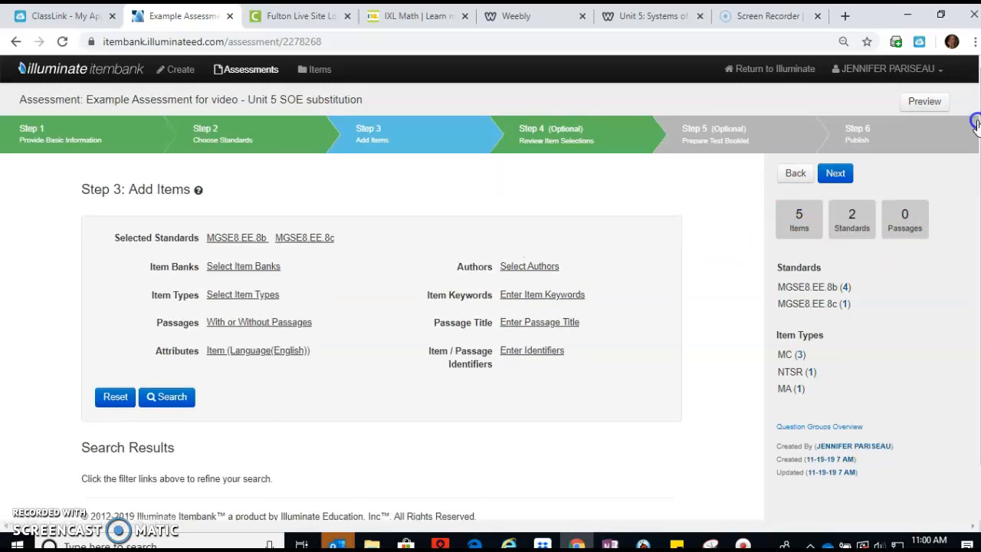
# - Go through the Prepare Test Booklet stage to the Publish stage and publish the assessment without administering it
pyautogui.click(725, 147)
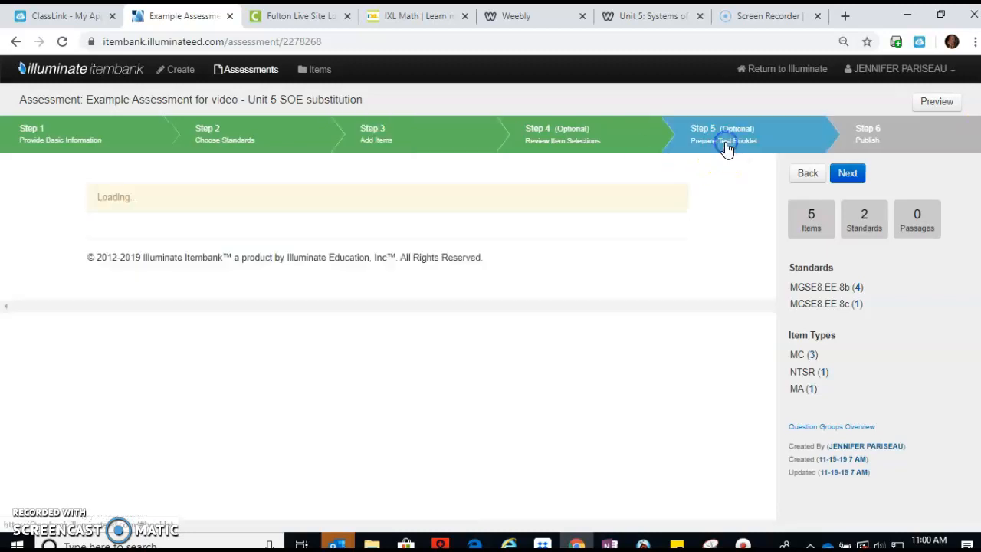
pyautogui.click(857, 135)
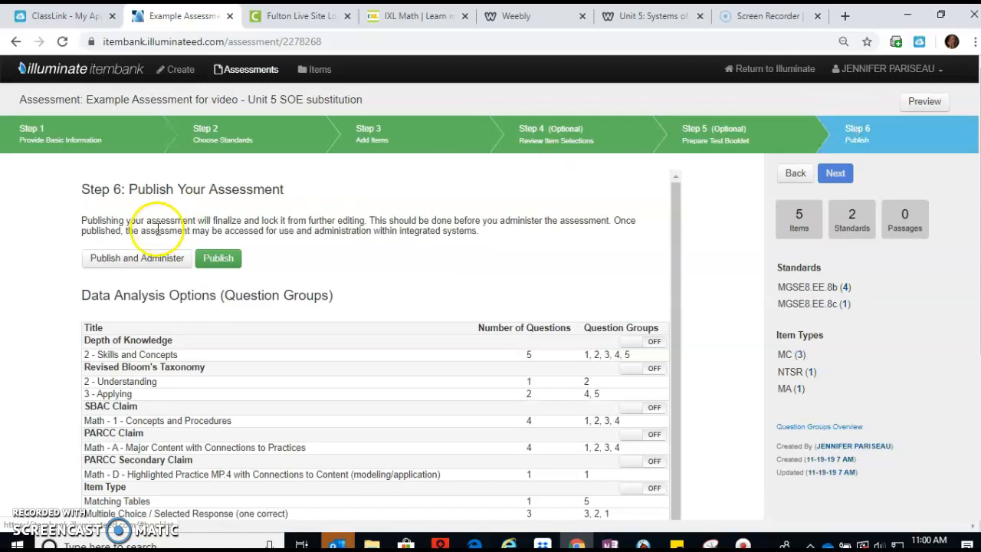
pyautogui.click(214, 261)
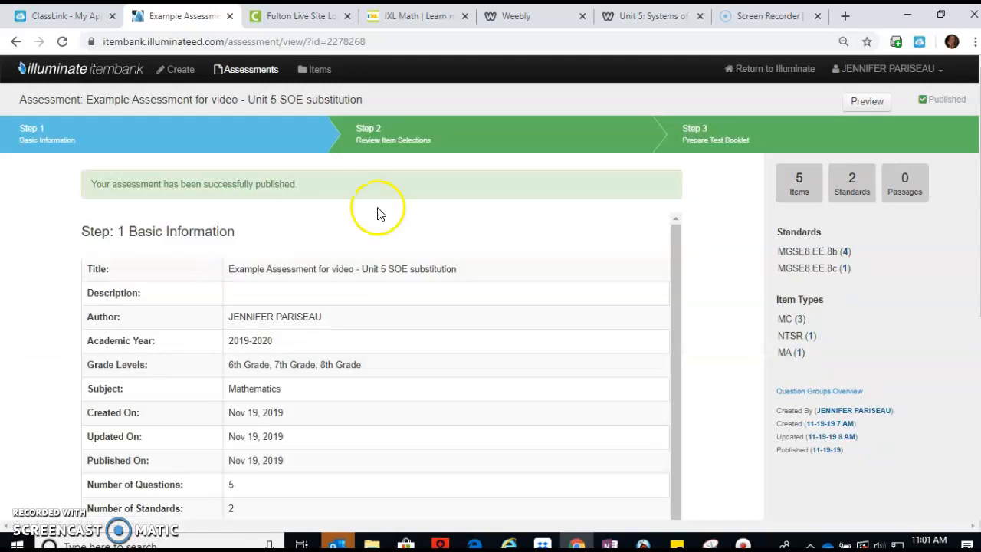
# - Preview the published assessment as a test, begin it, and check which tools are available on Question 1
pyautogui.click(866, 102)
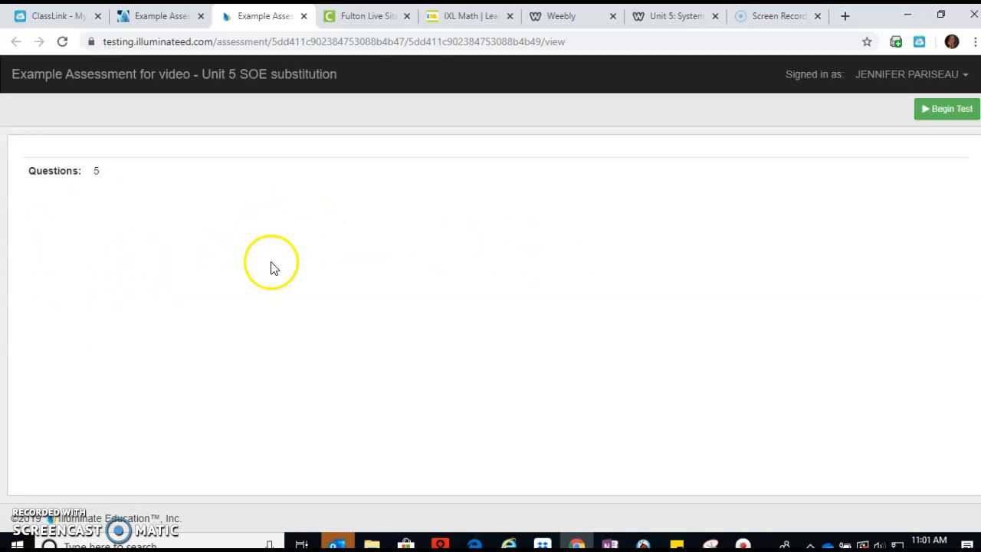
pyautogui.click(940, 117)
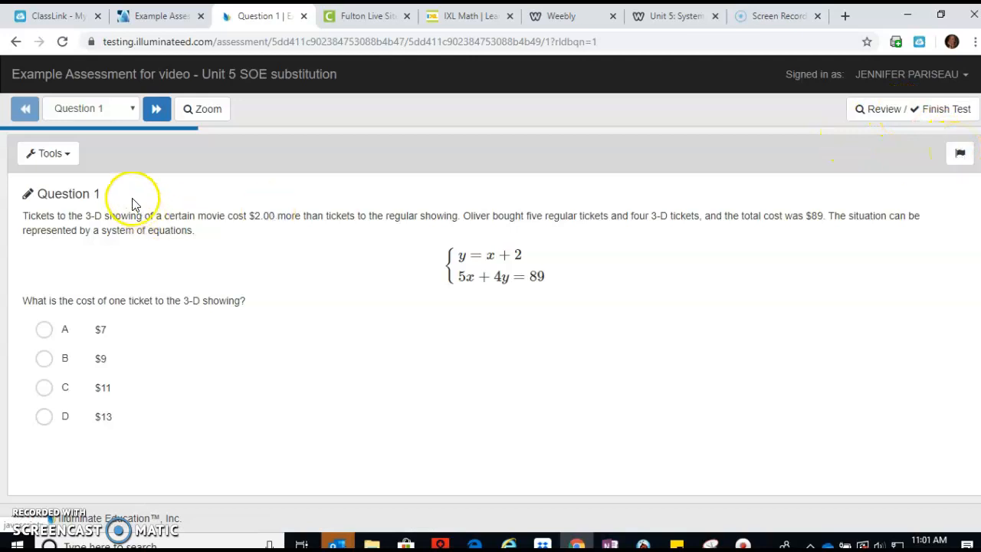
pyautogui.click(69, 157)
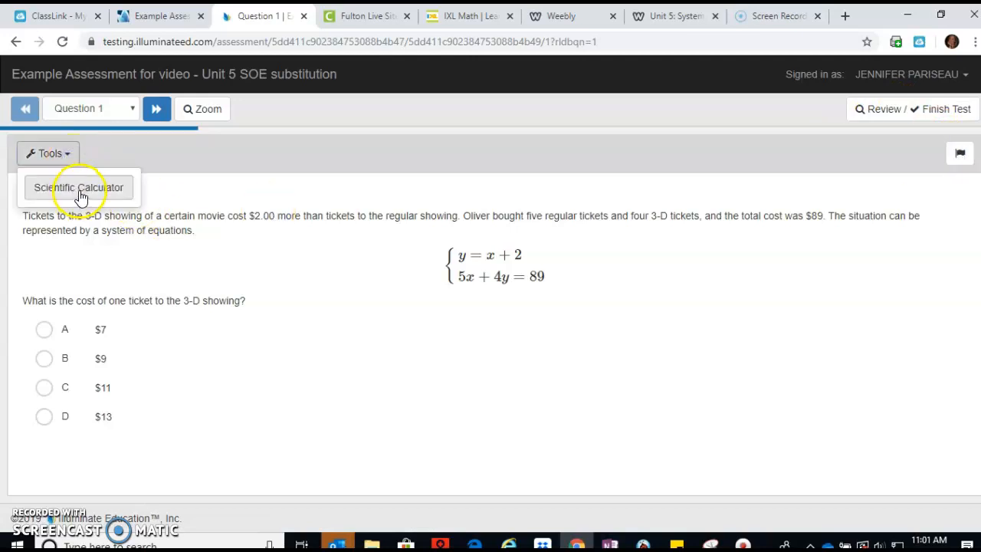
pyautogui.click(66, 154)
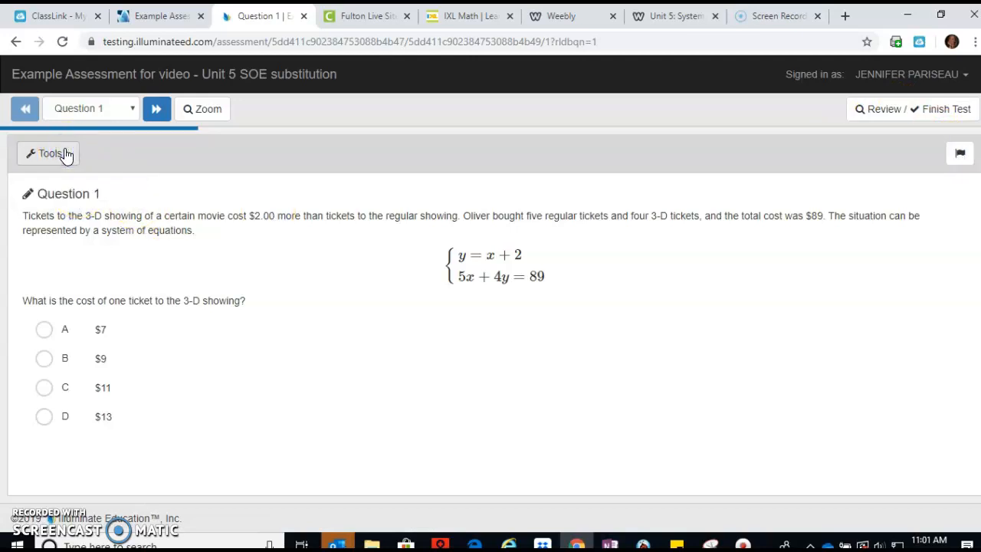
# - Advance to Question 2 of the test preview, jump to Question 5, and close the preview
pyautogui.click(157, 111)
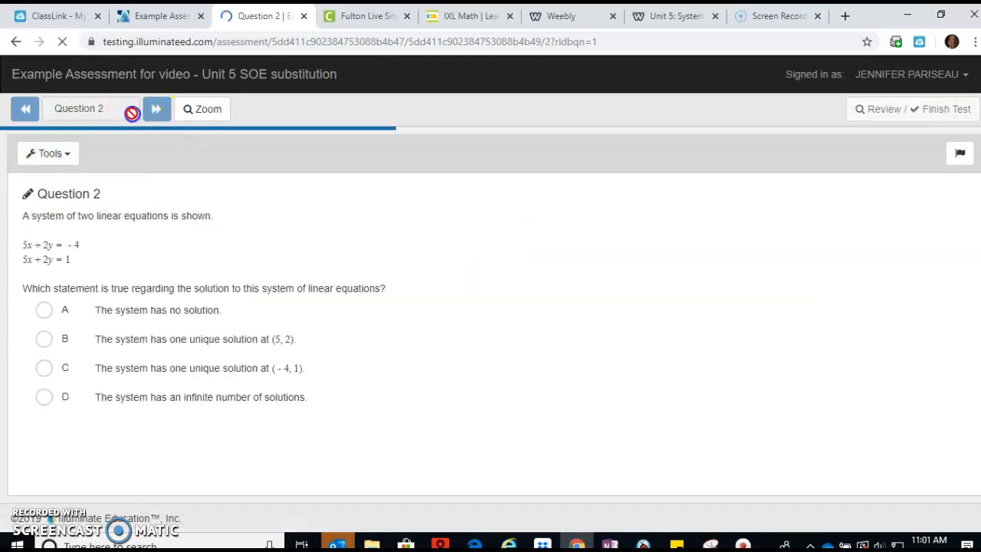
pyautogui.click(132, 114)
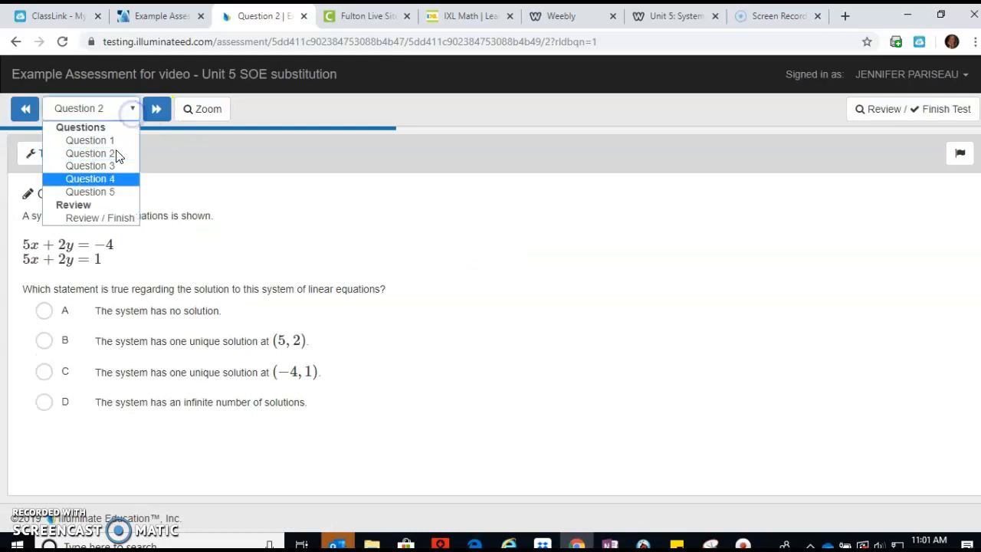
pyautogui.click(105, 195)
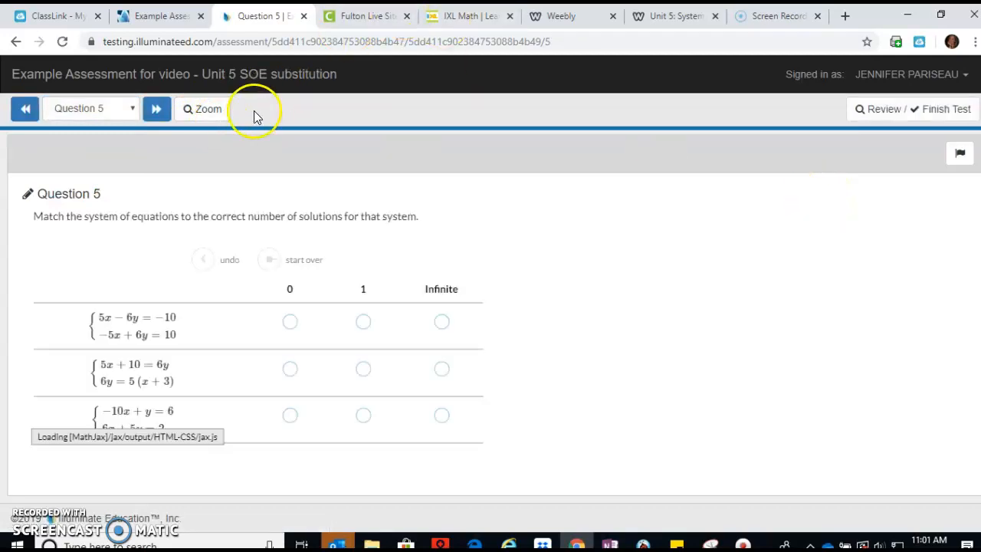
pyautogui.click(303, 16)
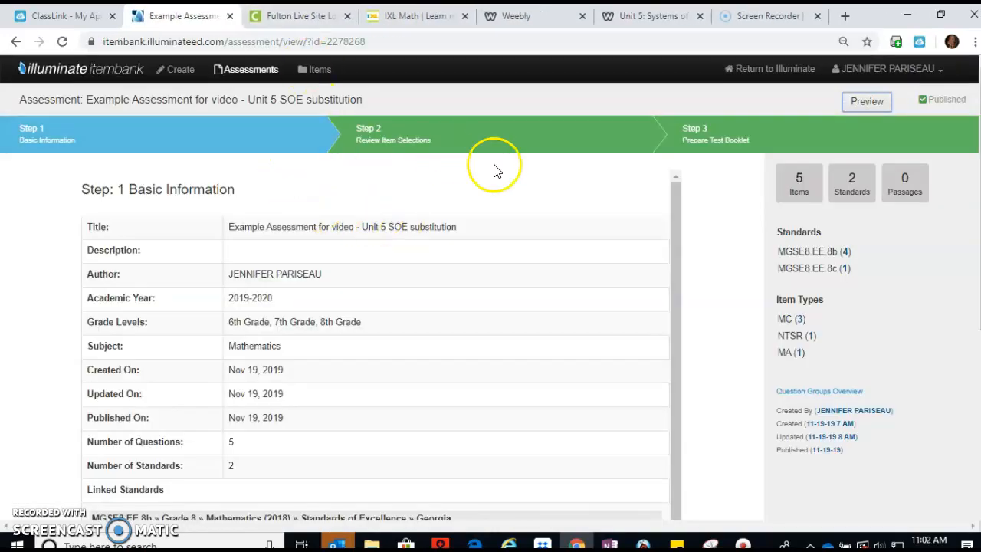